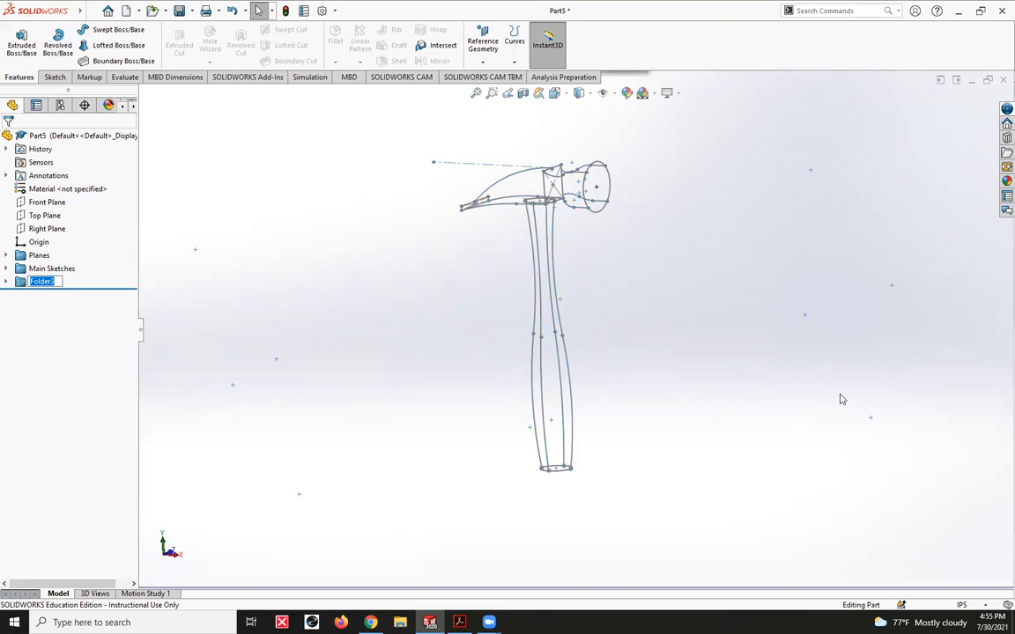
- Name the new folder Guides
key("Return")
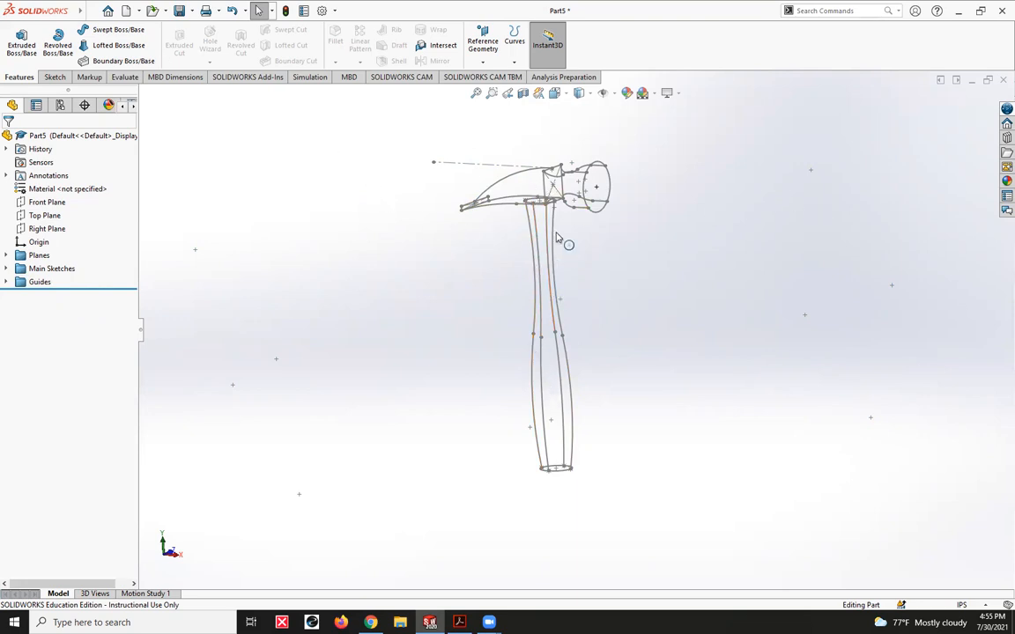
- Start a boss loft for the hammer handle with Sketch4 and Sketch5 as its profiles
left_click(118, 45)
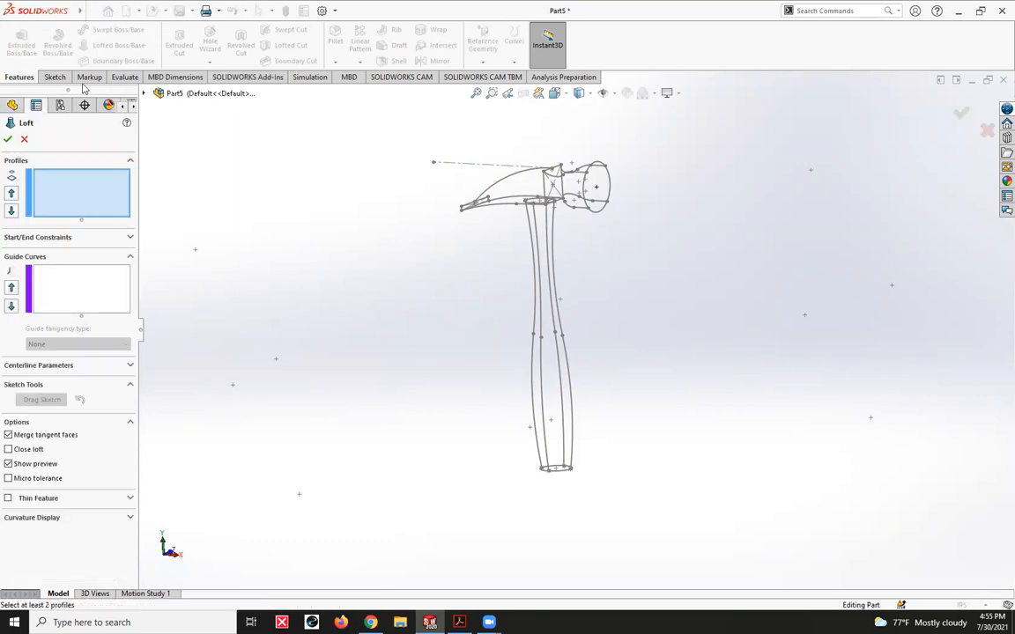
left_click(143, 93)
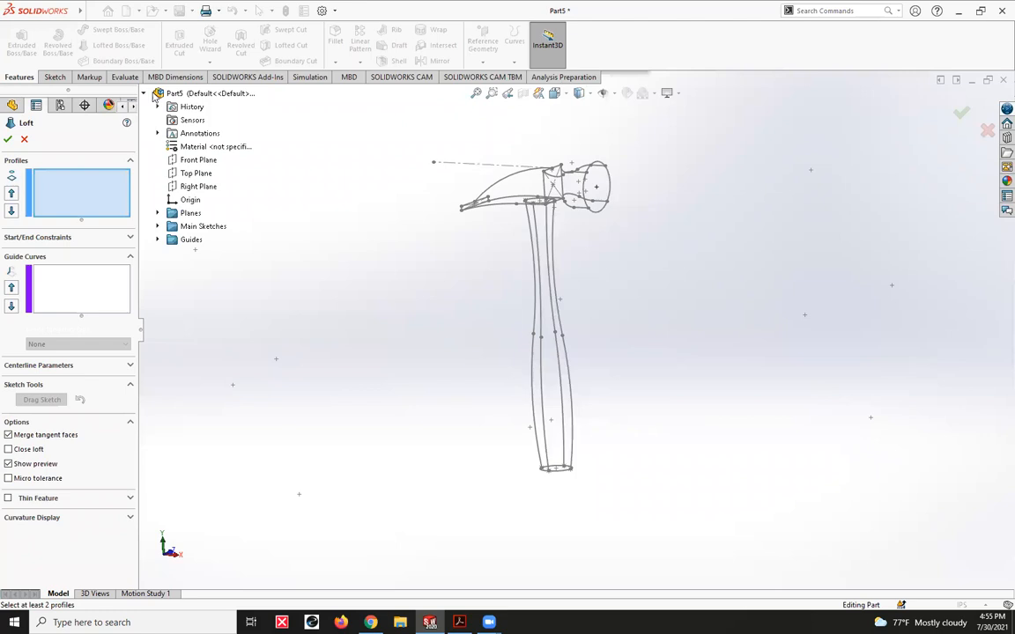
left_click(159, 227)
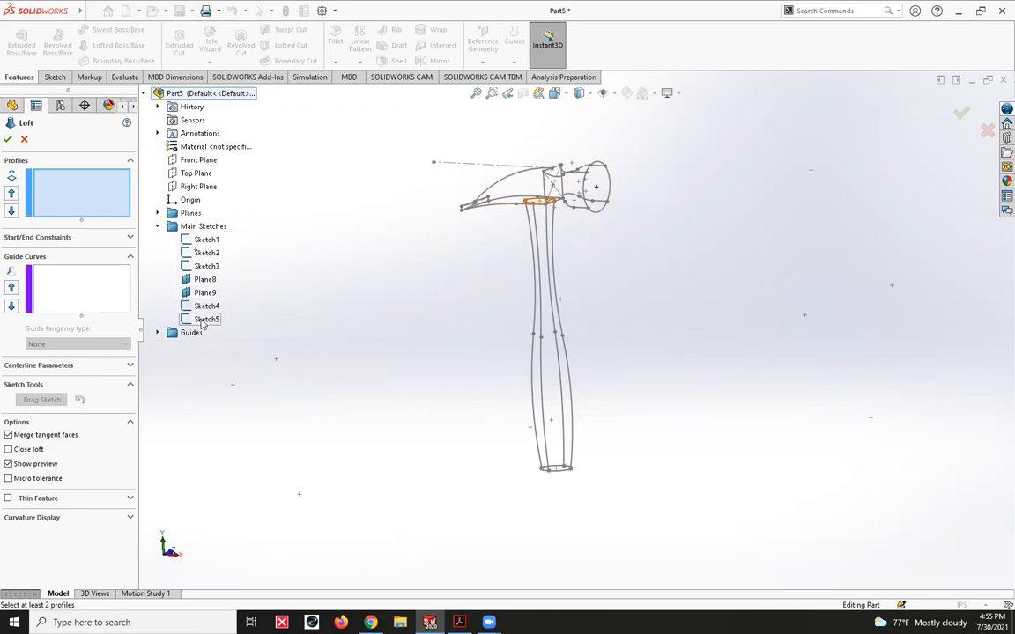
left_click(205, 307)
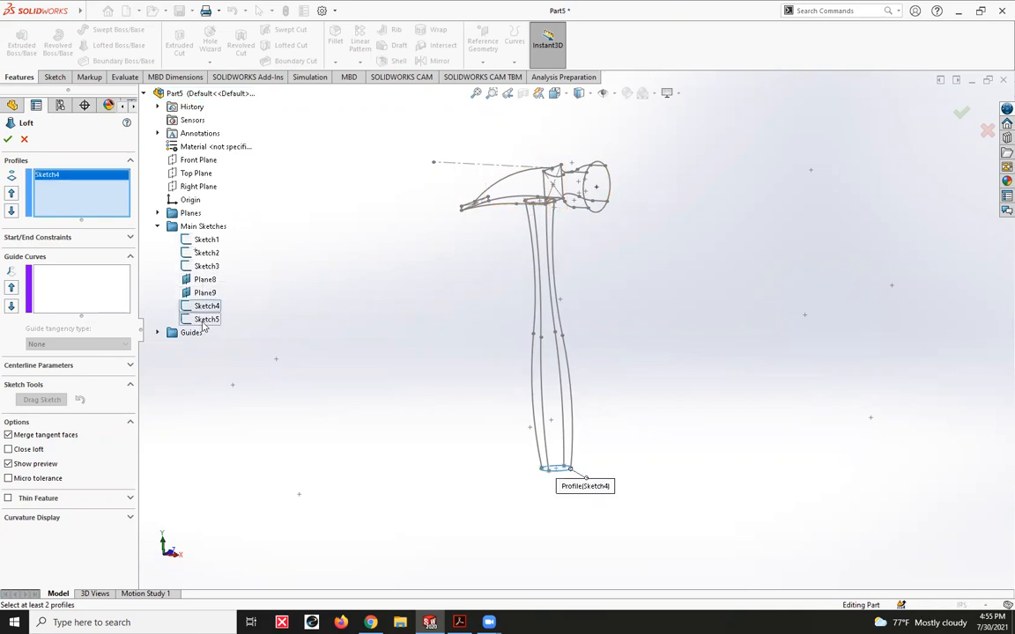
left_click(205, 319)
- Add one of the handle's lengthwise curves, both its upper and lower segments, as the first guide curve using the SelectionManager
left_click(53, 269)
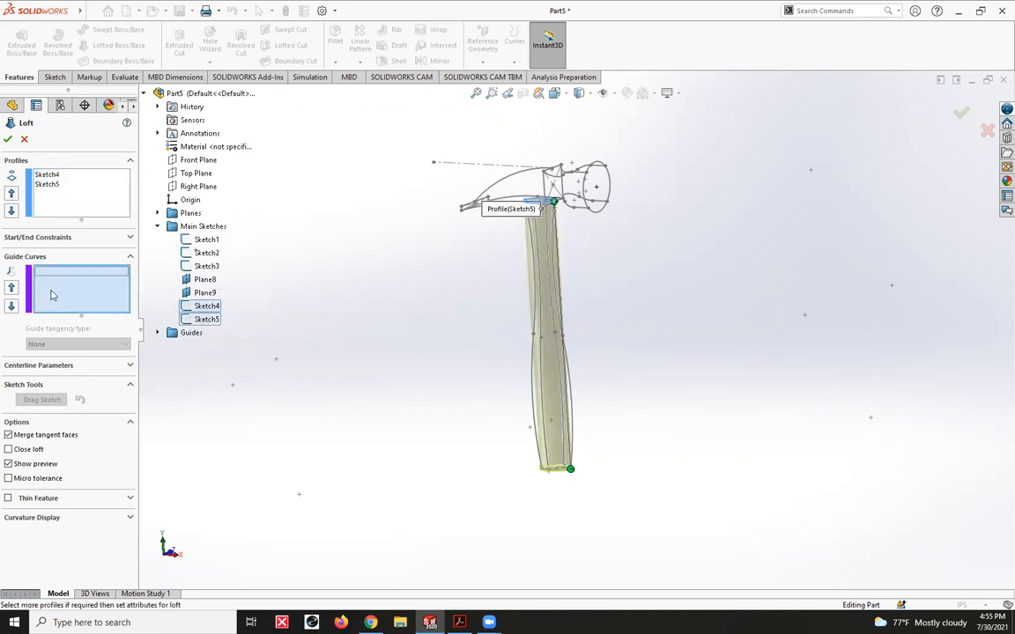
scroll(541, 247, "down", 2)
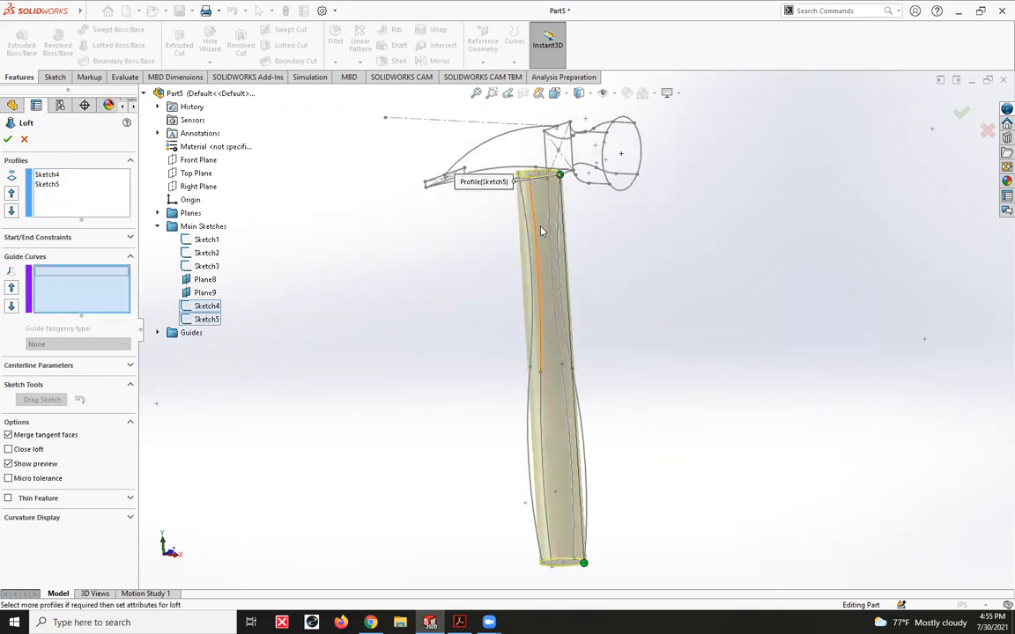
right_click(329, 295)
left_click(359, 331)
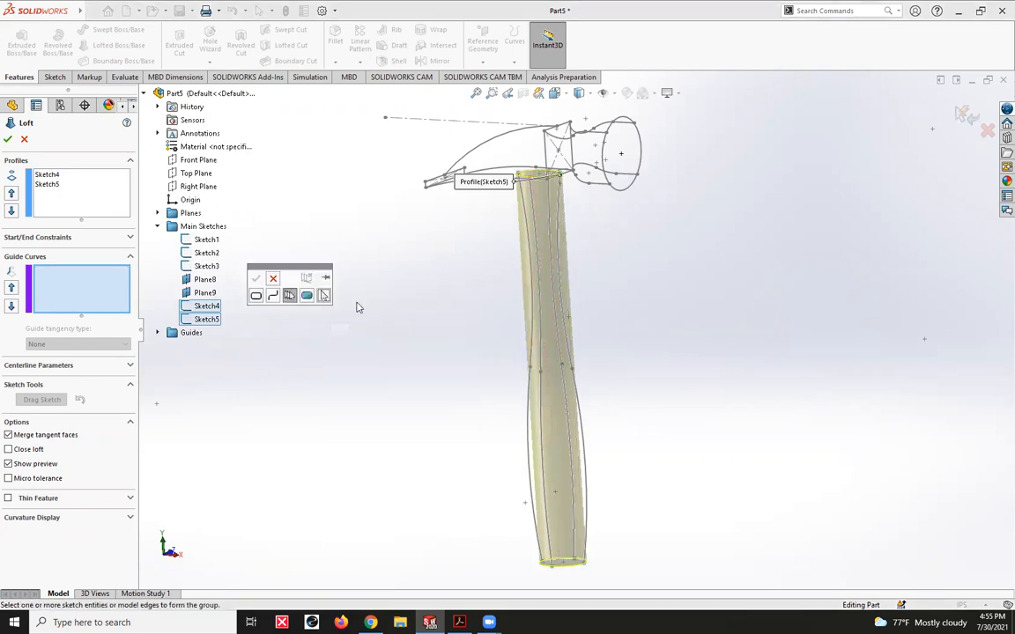
left_click(536, 227)
left_click(539, 418)
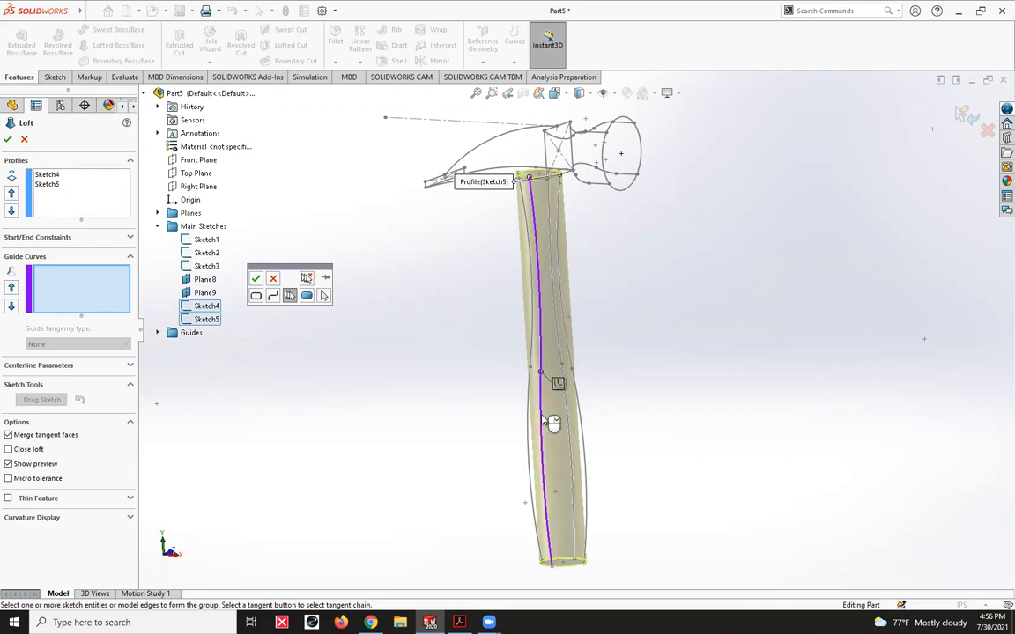
left_click(254, 279)
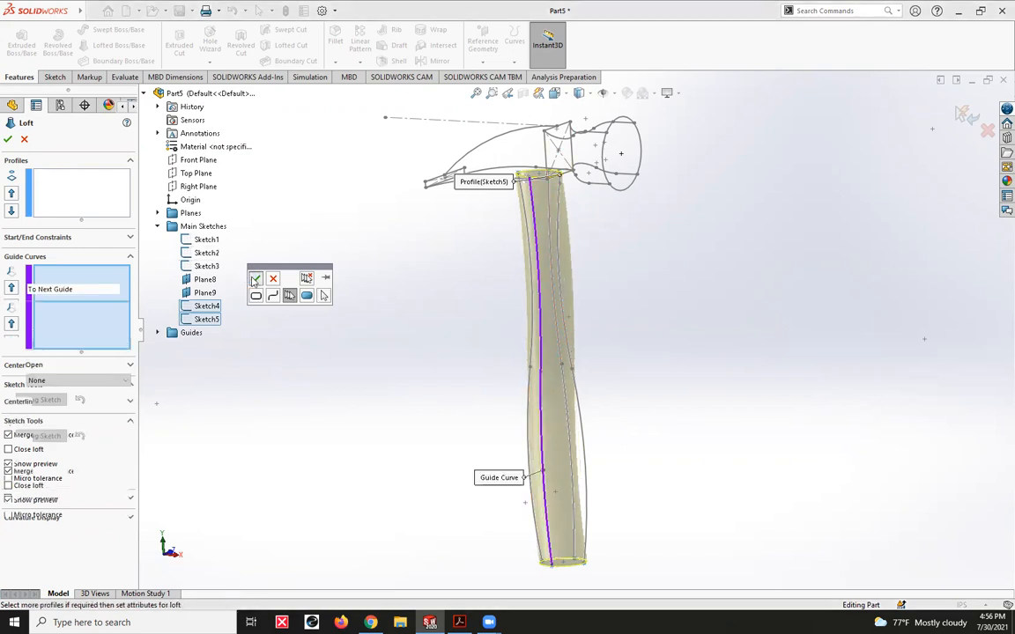
middle_click_drag(724, 310, 630, 305)
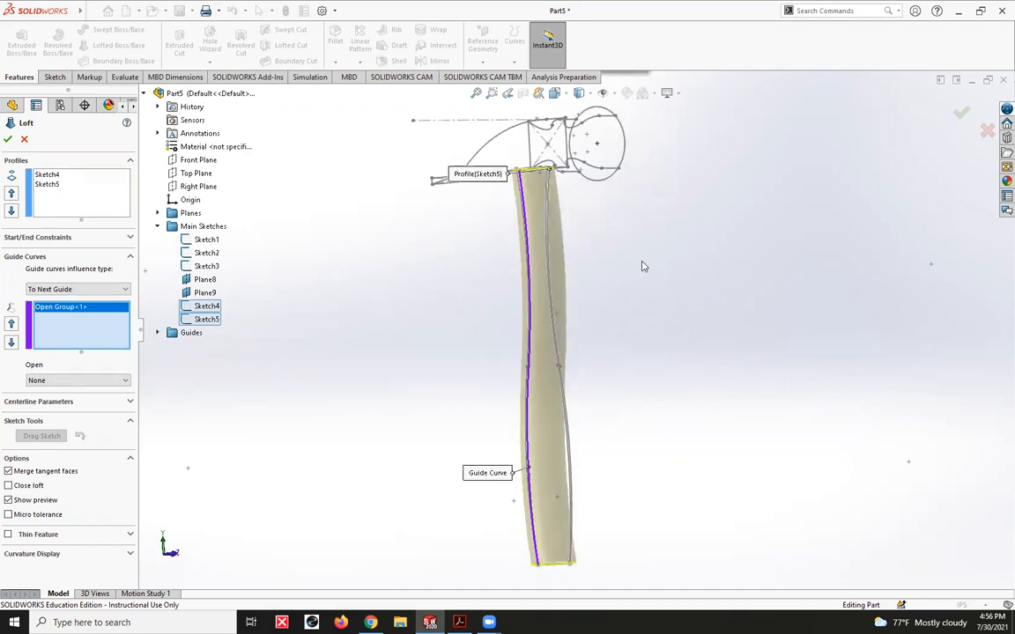
right_click(643, 266)
left_click(665, 299)
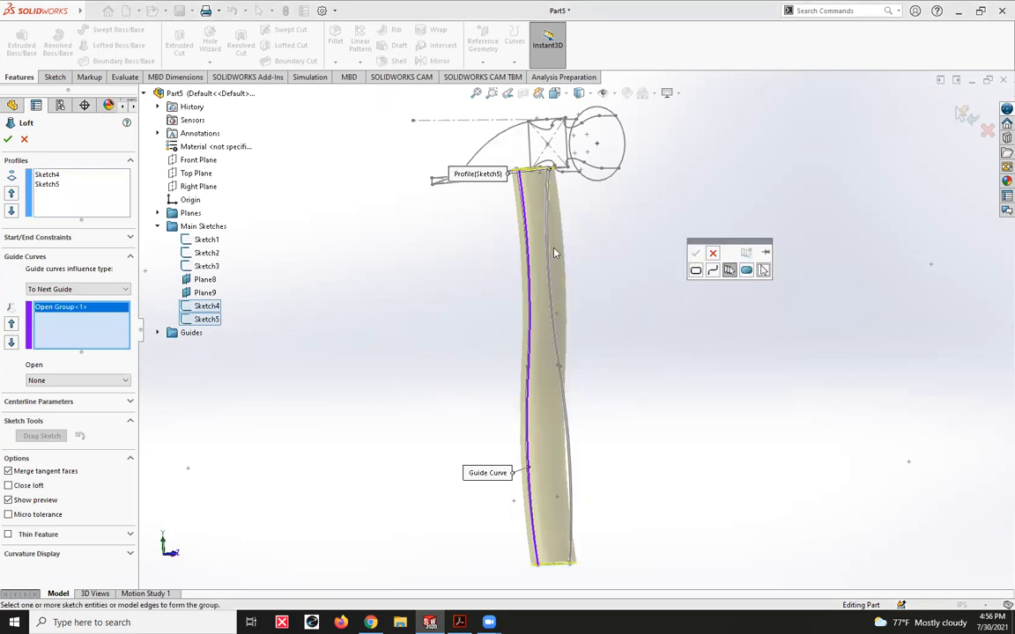
mouse_move(552, 226)
middle_mouse_down()
mouse_move(535, 229)
mouse_move(552, 207)
middle_mouse_up()
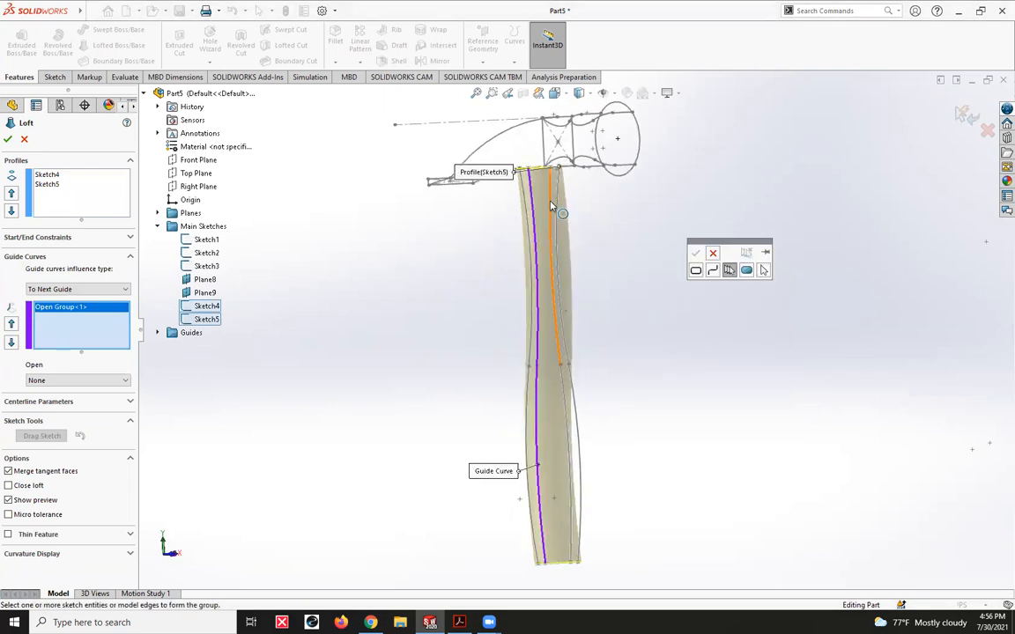
left_click(554, 204)
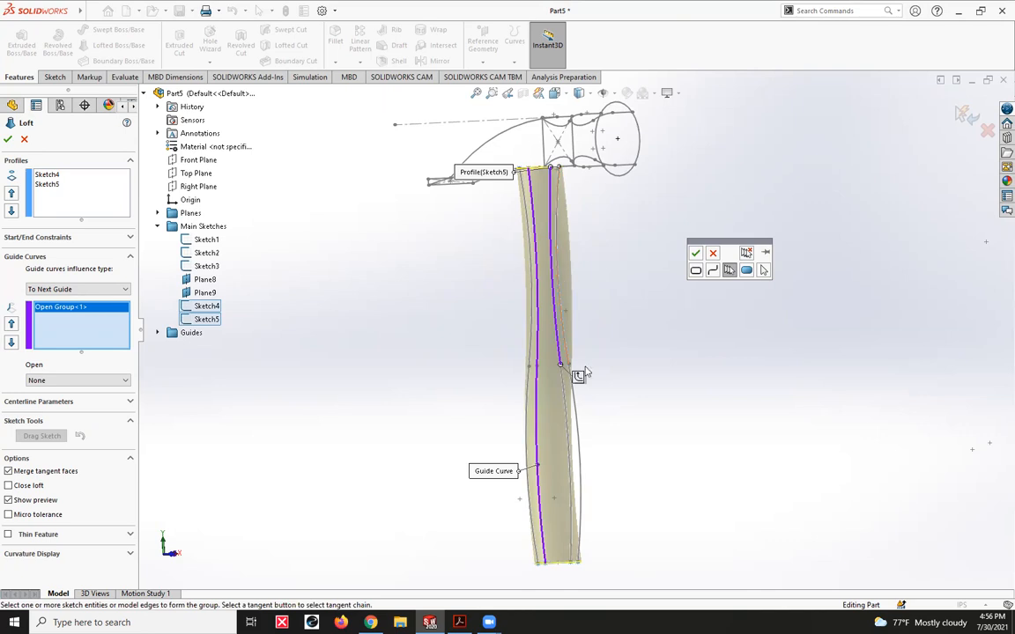
left_click(566, 398)
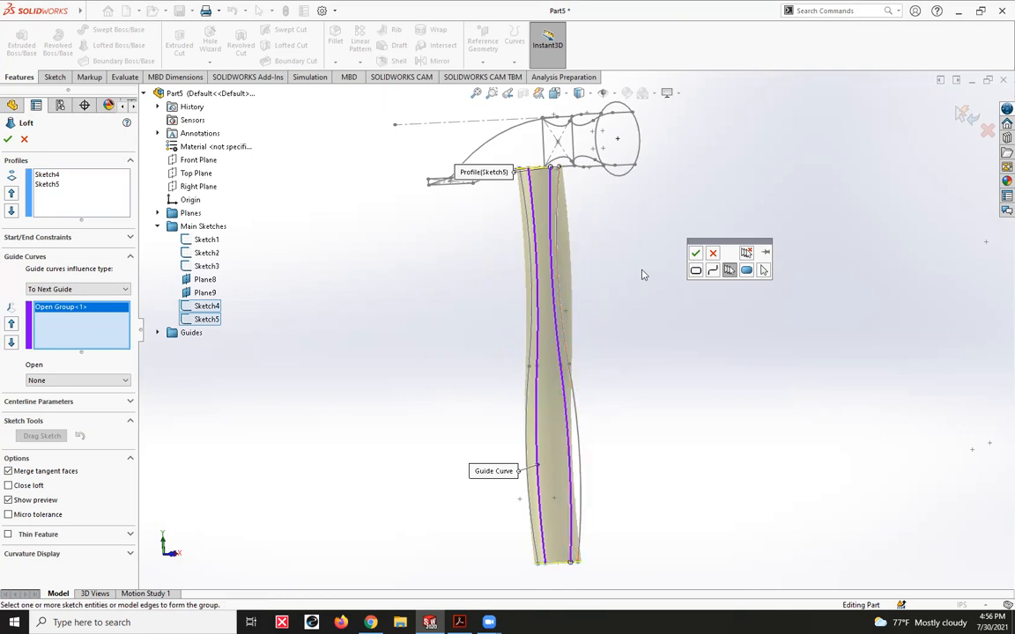
left_click(696, 255)
middle_click_drag(634, 255, 657, 282)
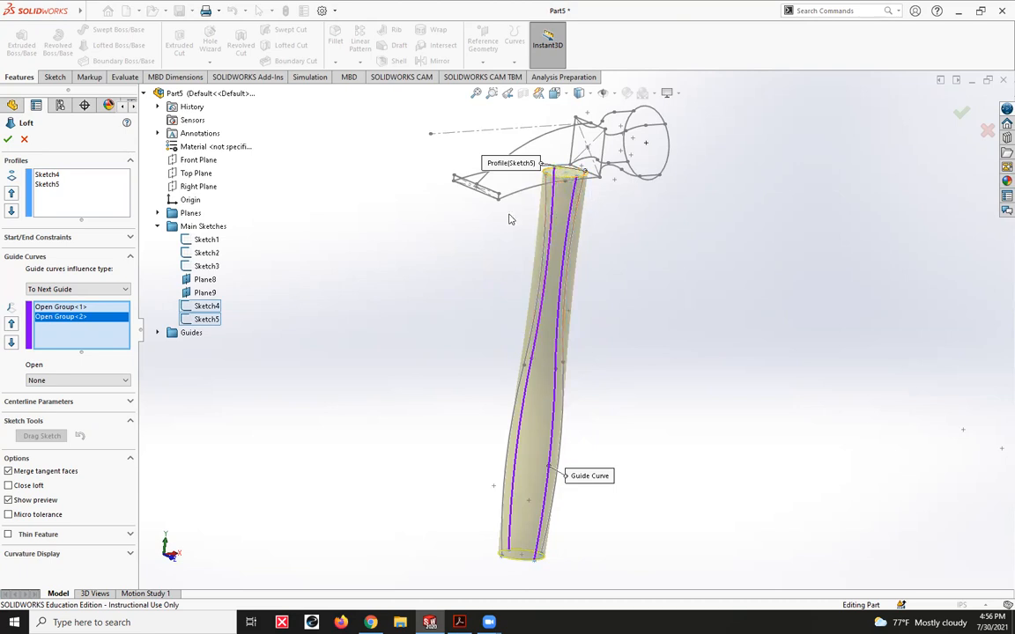
right_click(79, 317)
left_click(96, 337)
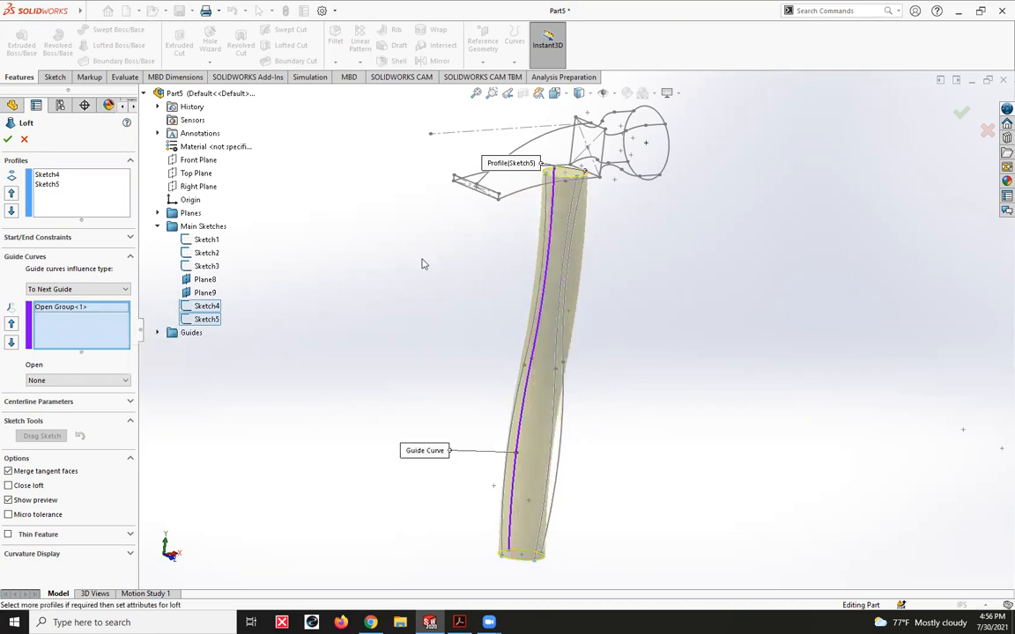
- Add two more full-length handle curves, one adjacent to the first guide and one on the opposite side, as separate open-group guide curves
left_click(550, 206)
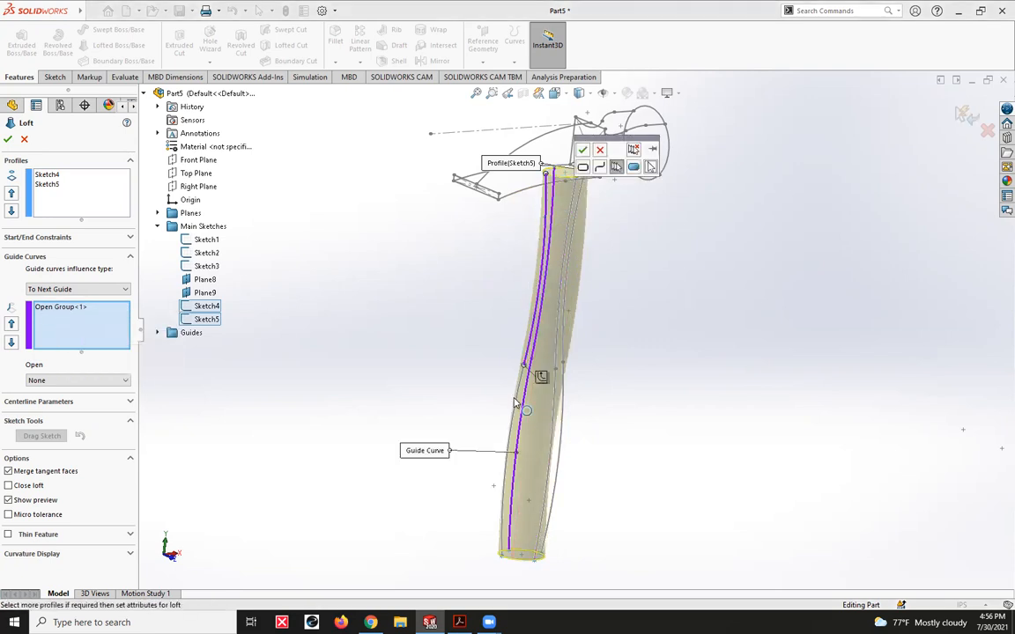
left_click(541, 377)
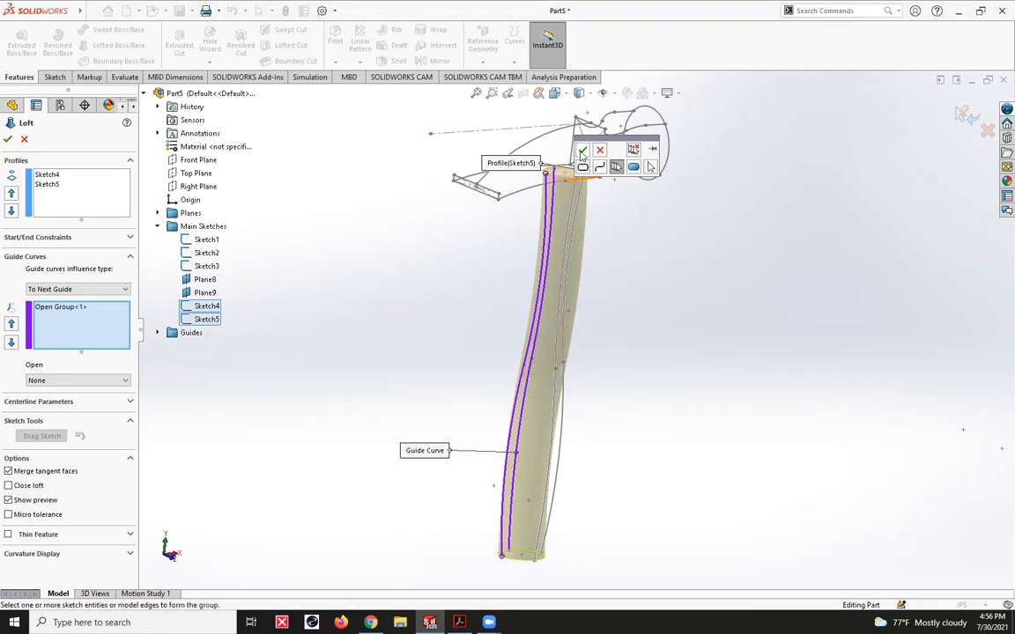
left_click(582, 150)
left_click(579, 204)
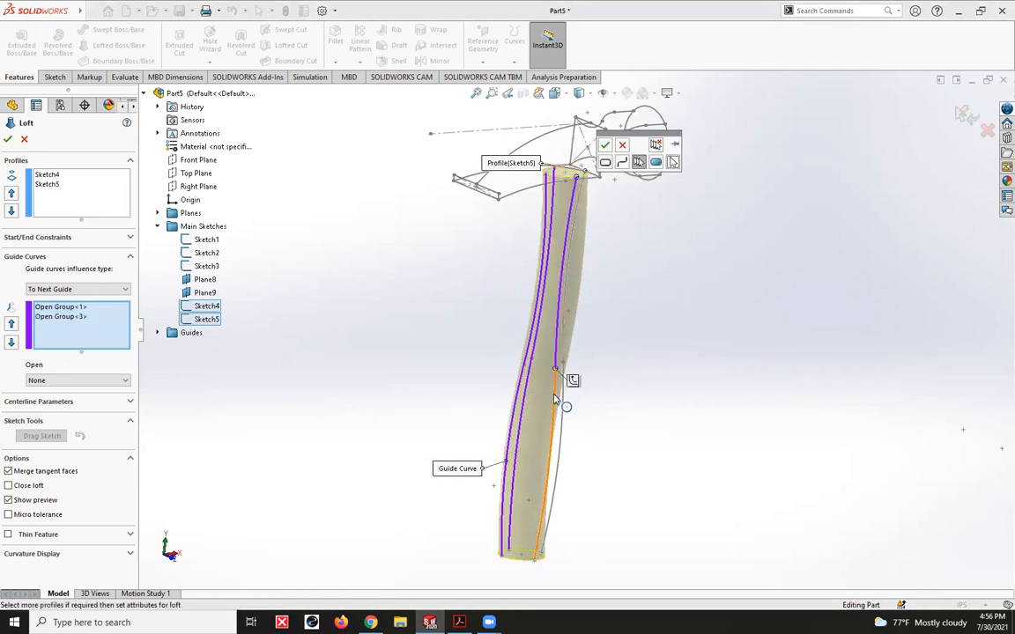
left_click(555, 401)
left_click(605, 147)
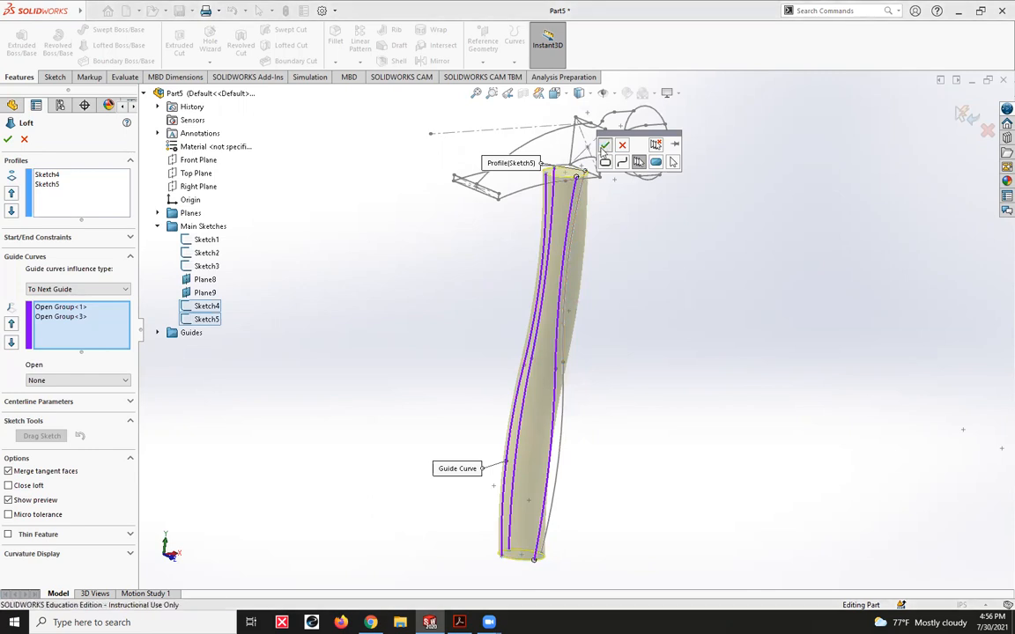
- Add the last remaining handle curve as the fourth guide curve and complete the handle loft
left_click(578, 223)
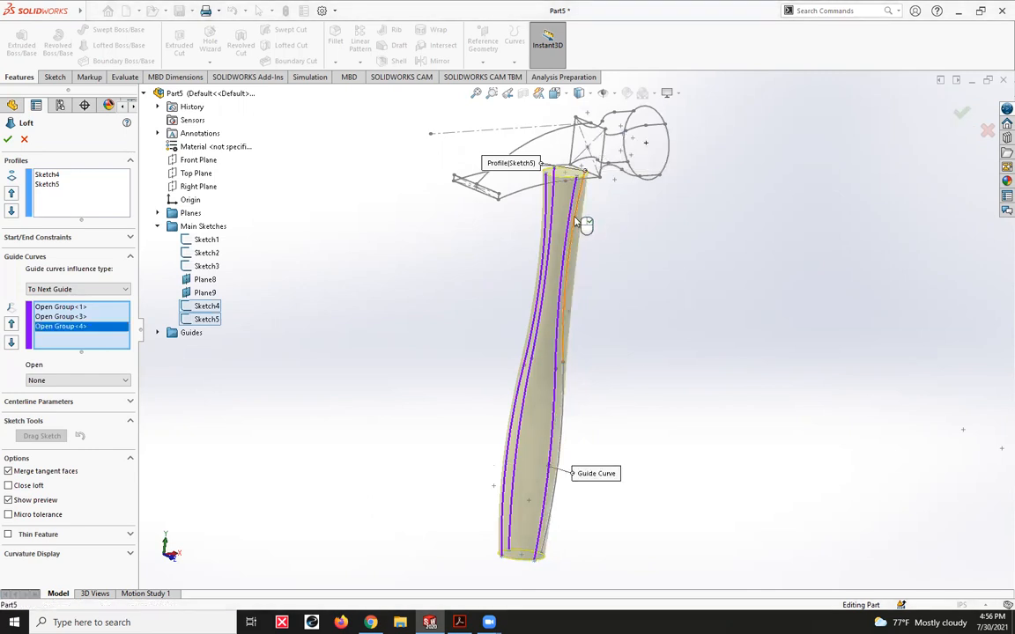
left_click(556, 395)
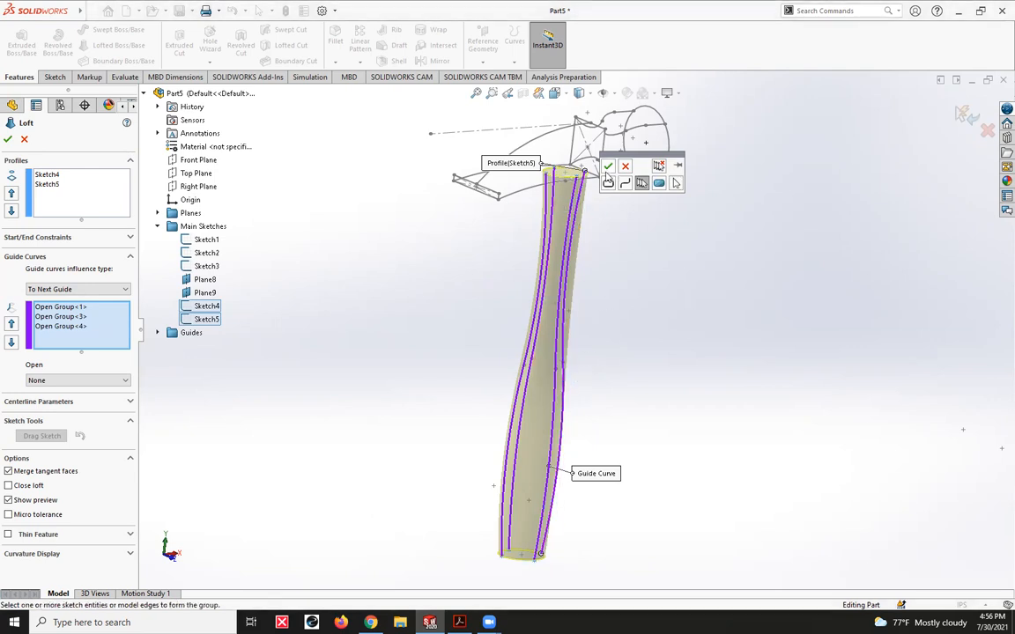
left_click(608, 167)
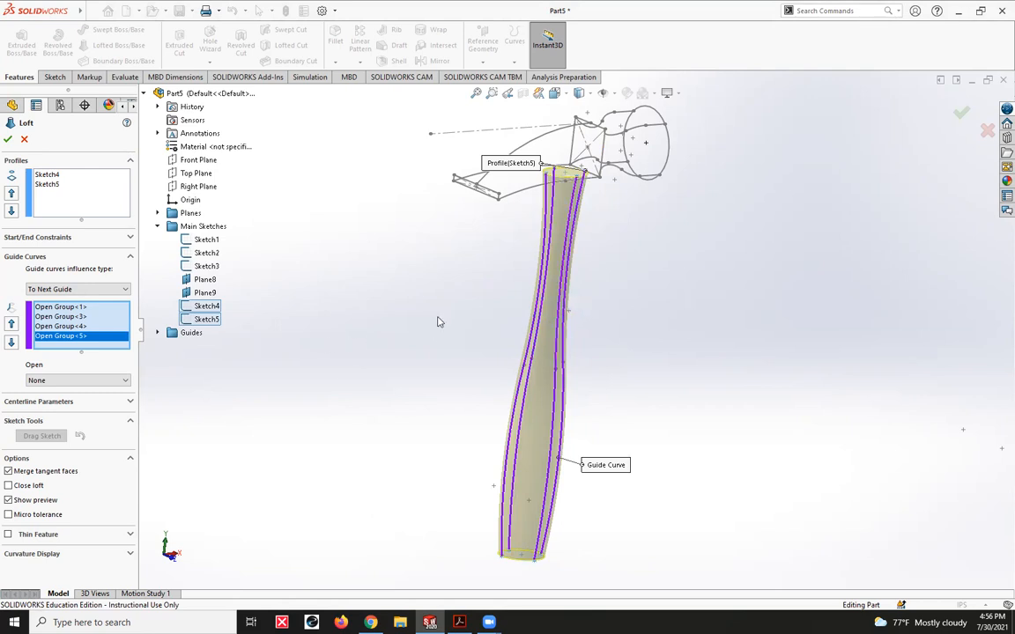
middle_click_drag(445, 315, 578, 303)
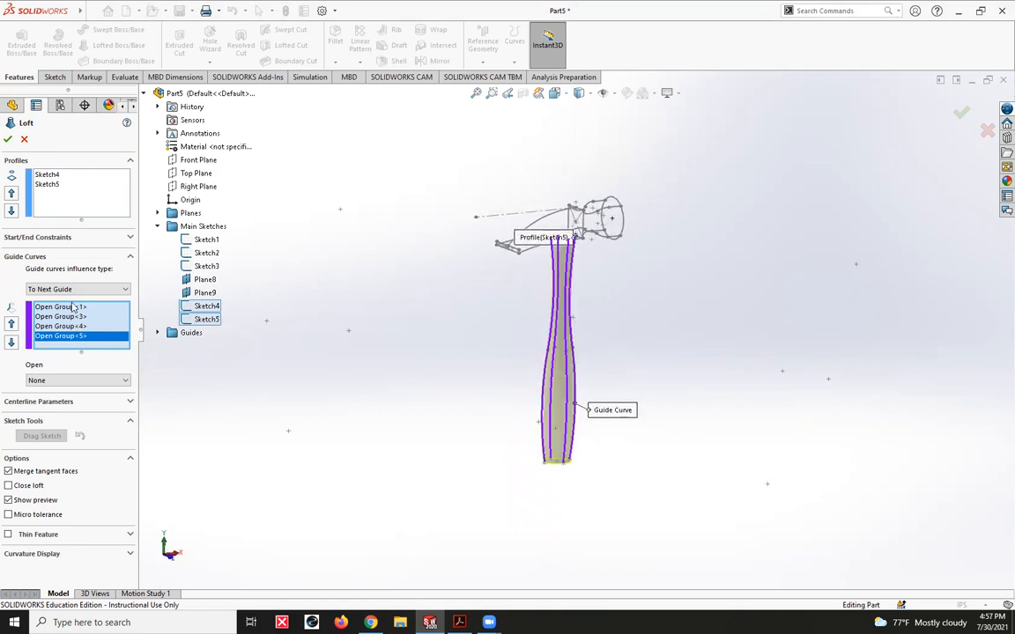
left_click(10, 138)
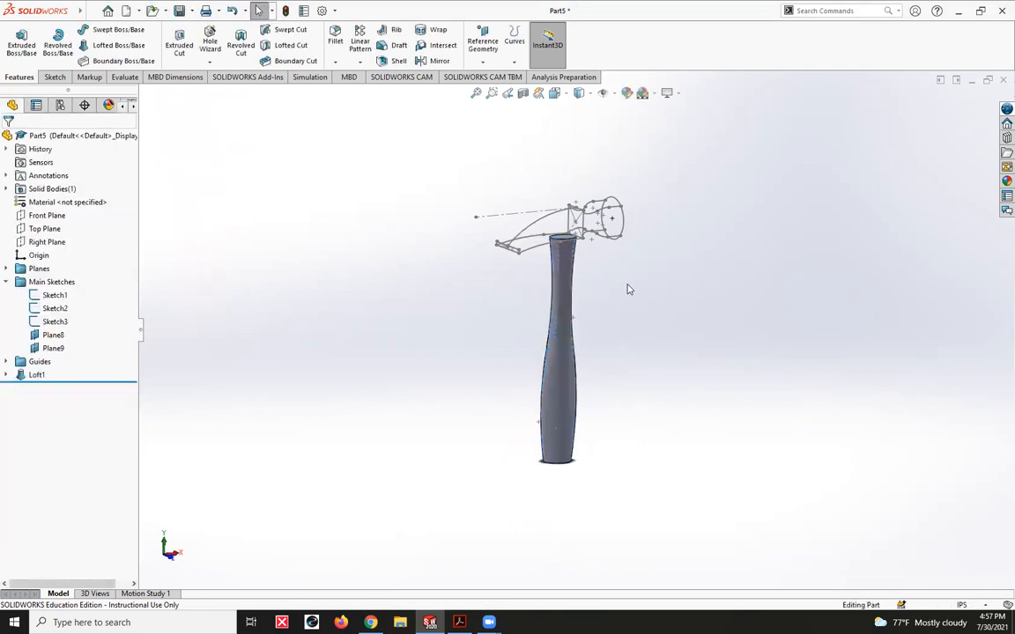
- Start a new boss loft for the hammer head above the finished handle
mouse_move(516, 320)
middle_mouse_down()
mouse_move(686, 352)
mouse_move(605, 362)
mouse_move(453, 354)
mouse_move(537, 402)
mouse_move(457, 376)
mouse_move(460, 406)
mouse_move(433, 396)
mouse_move(485, 406)
mouse_move(512, 398)
middle_mouse_up()
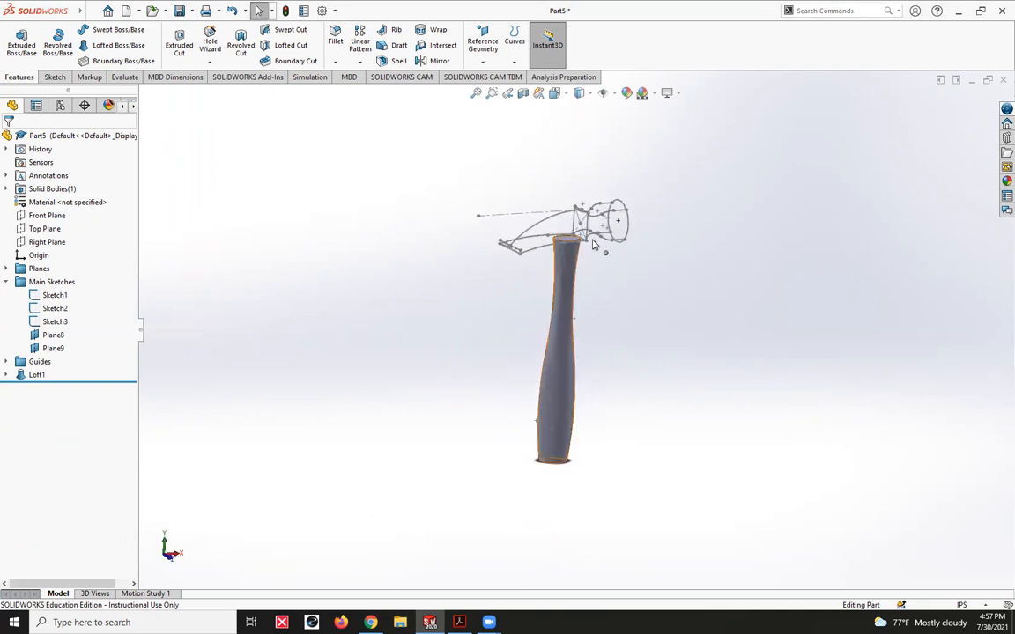
scroll(615, 266, "down", 6)
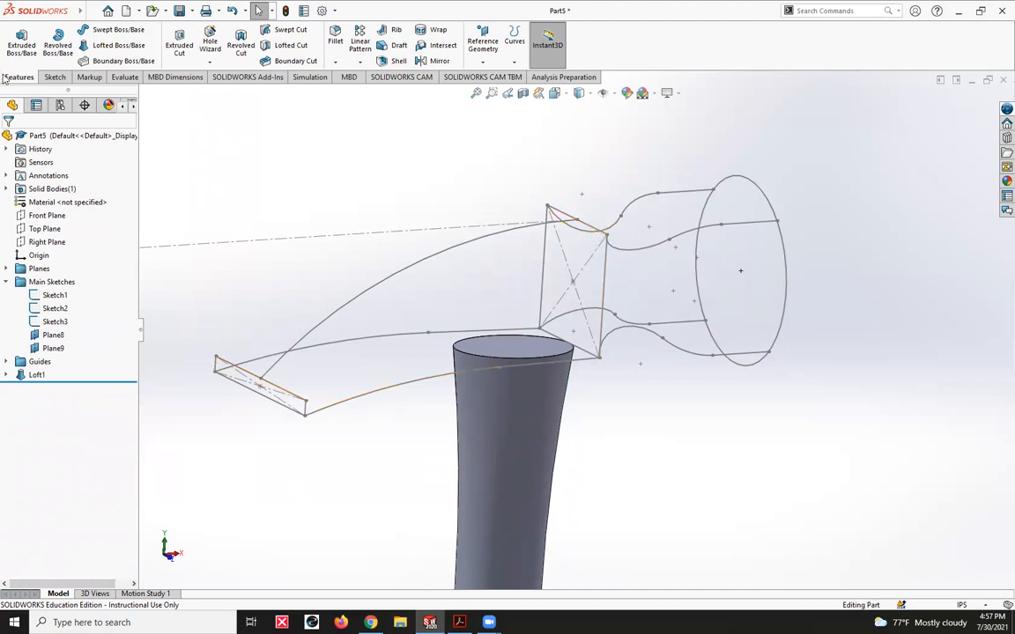
left_click(104, 45)
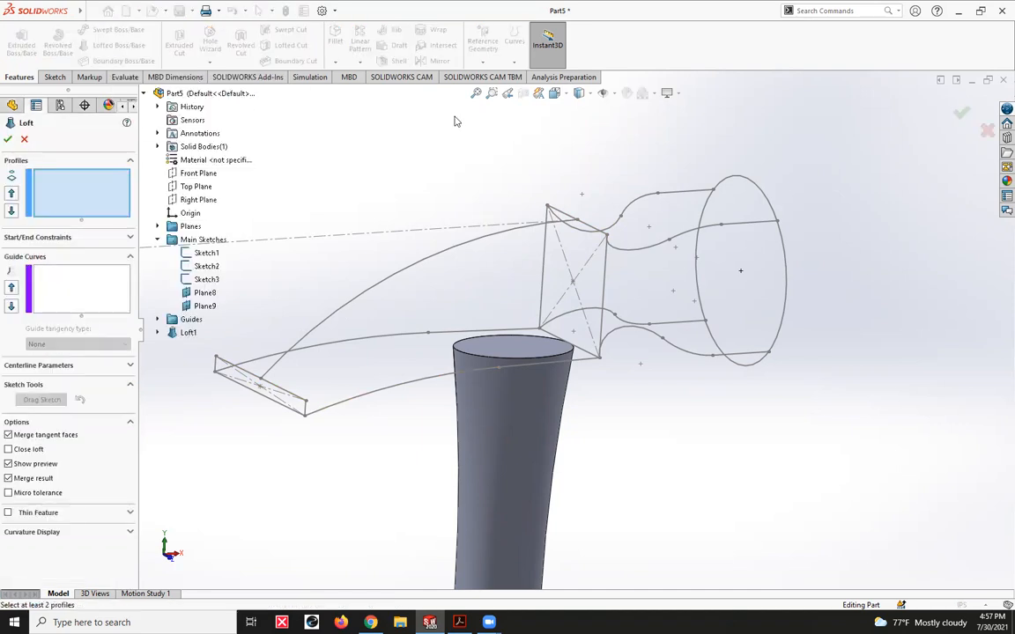
left_click(206, 266)
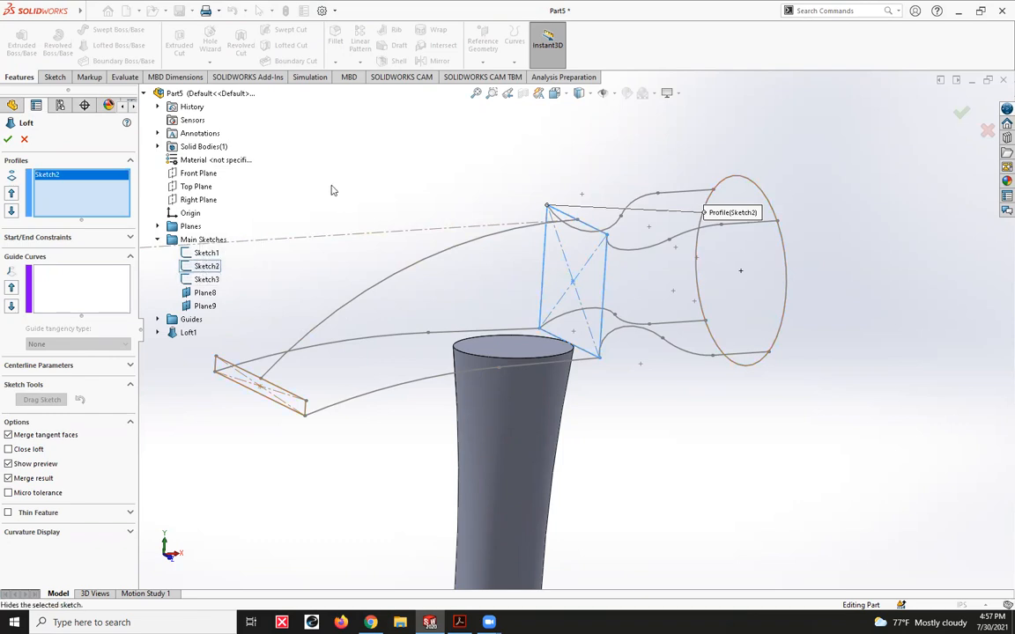
right_click(79, 197)
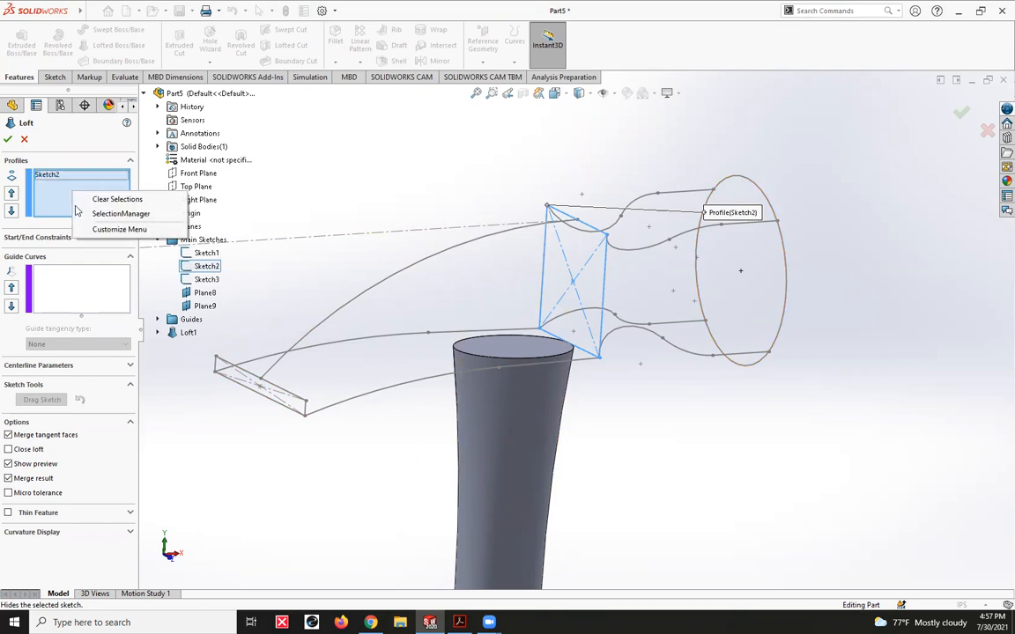
left_click(104, 200)
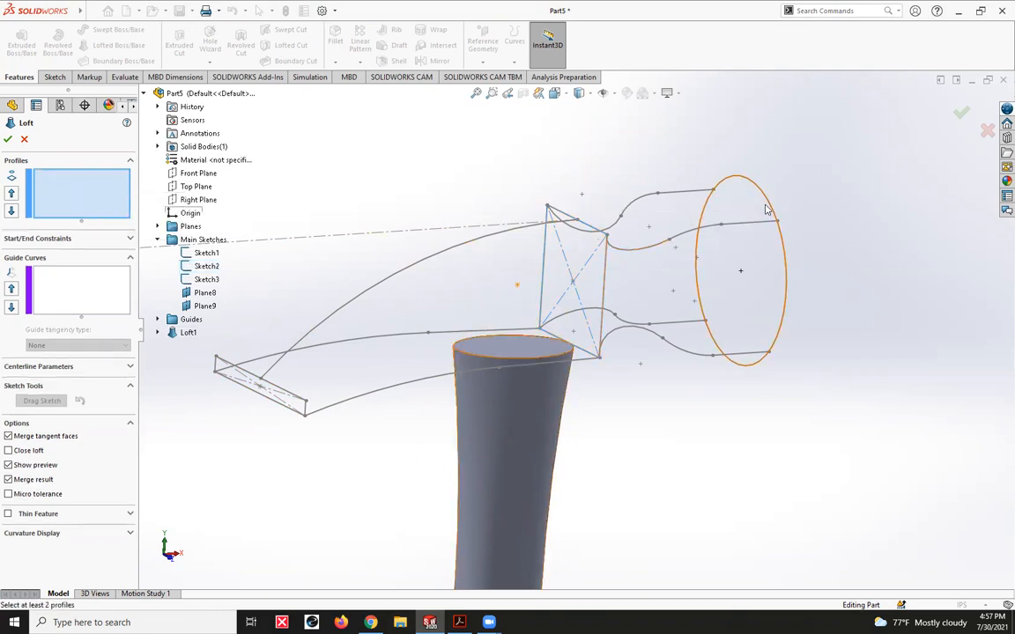
- Select the striking-face circle, the central rectangle and the narrow claw-end rectangle, in that order, as the head loft's profiles
left_click(769, 206)
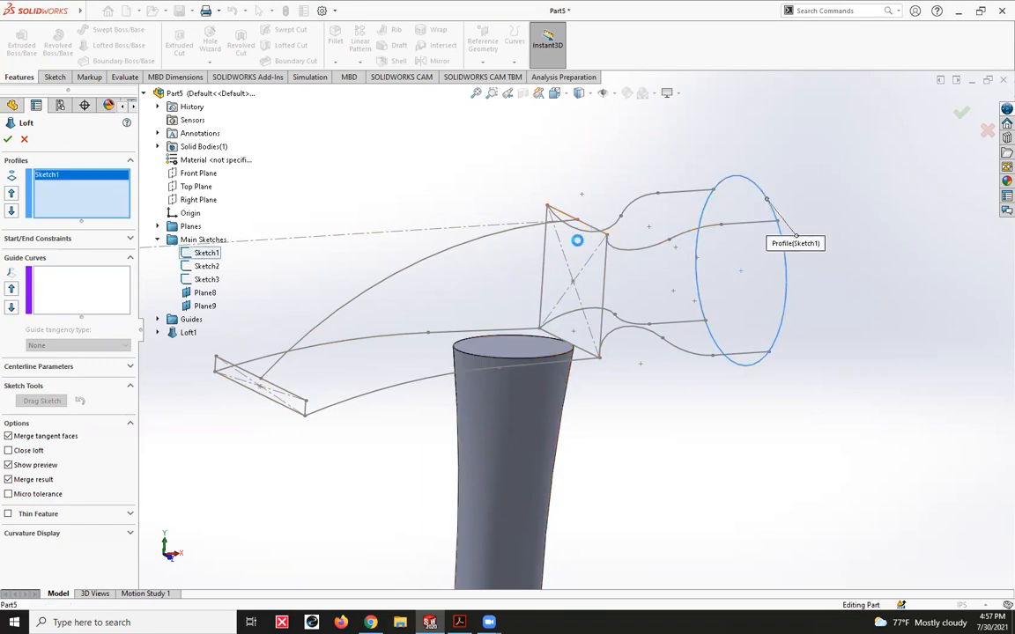
left_click(599, 231)
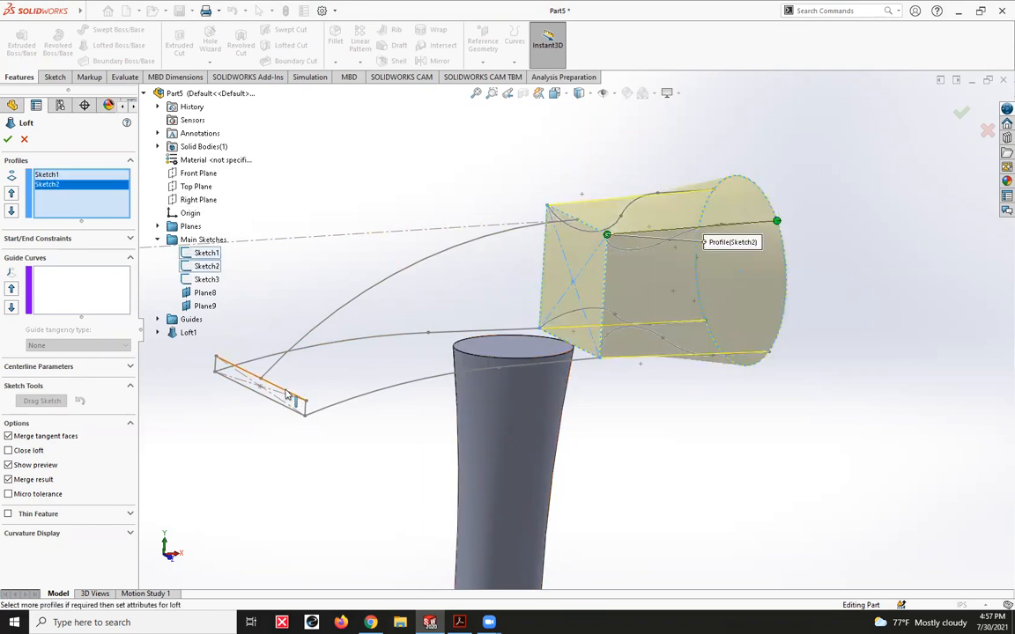
left_click(286, 394)
middle_click_drag(720, 402, 673, 373)
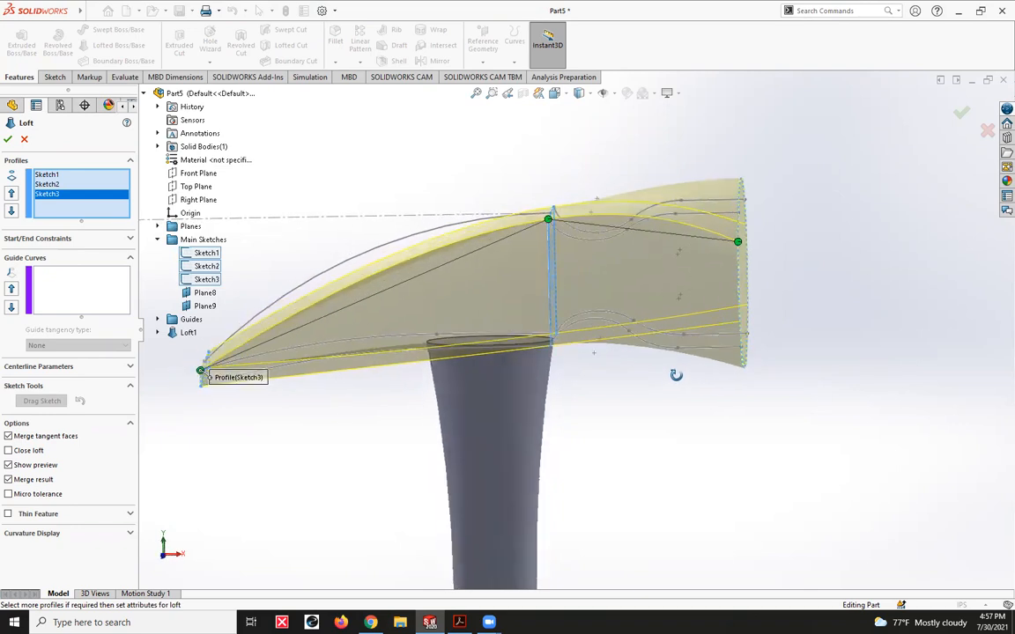
- Try to add the upper neck curve on the striking side as an open-group guide curve for the three-profile head loft
left_click(89, 303)
left_click(696, 214)
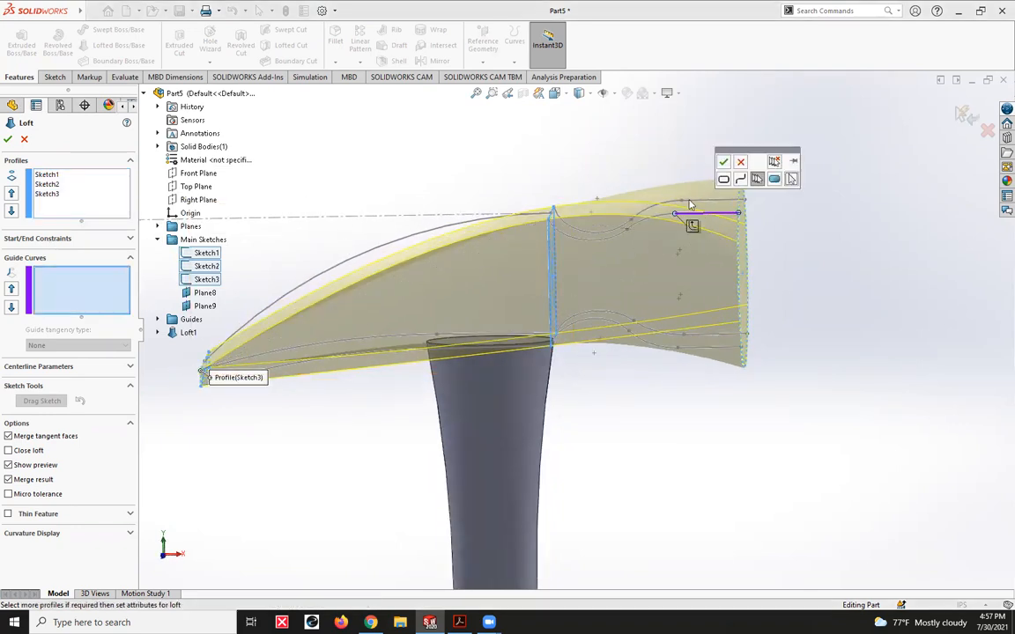
left_click(692, 223)
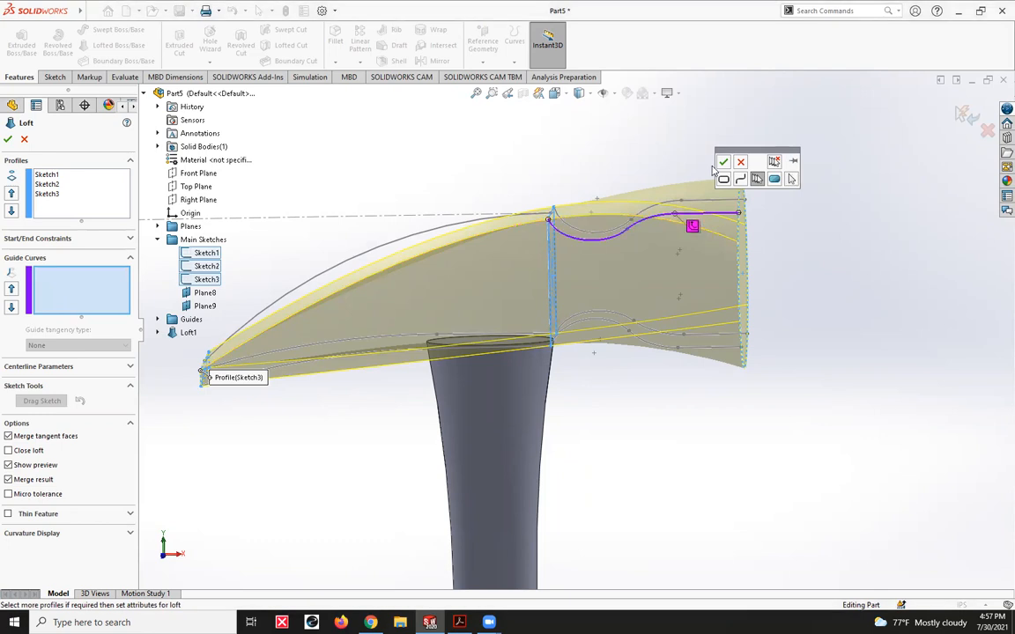
left_click(722, 162)
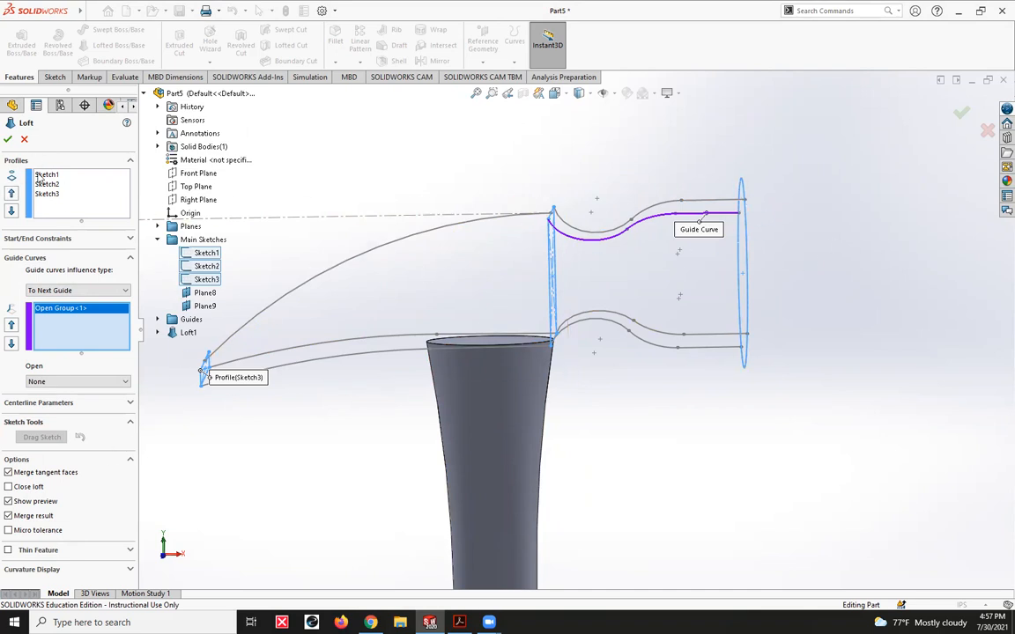
- Replace the loft's profiles with only the central rectangle and the claw-end rectangle, and clear the existing guide curve
right_click(62, 204)
left_click(84, 210)
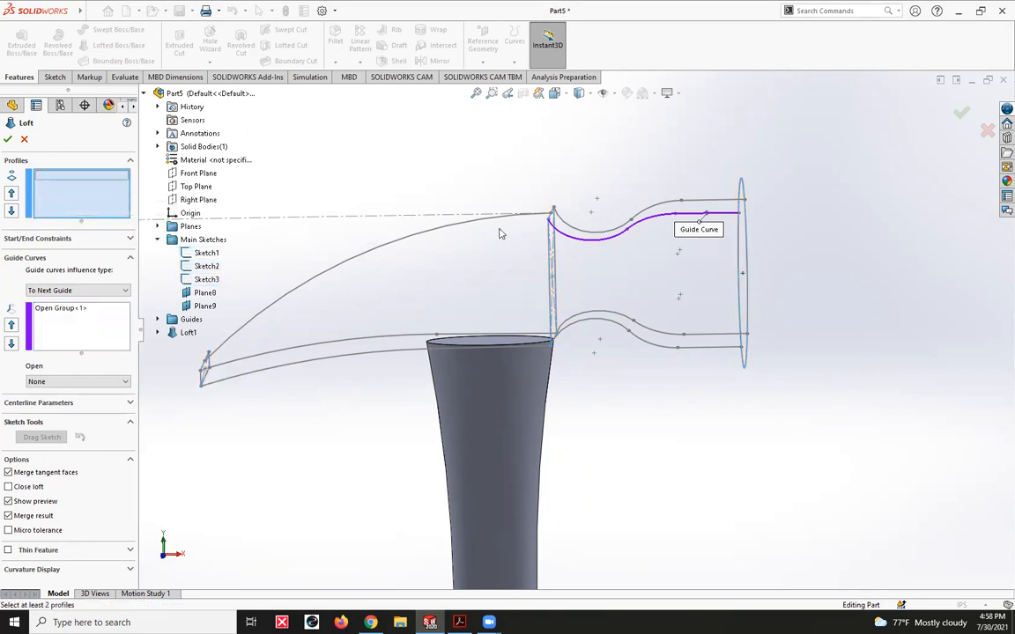
middle_click_drag(306, 170, 505, 204)
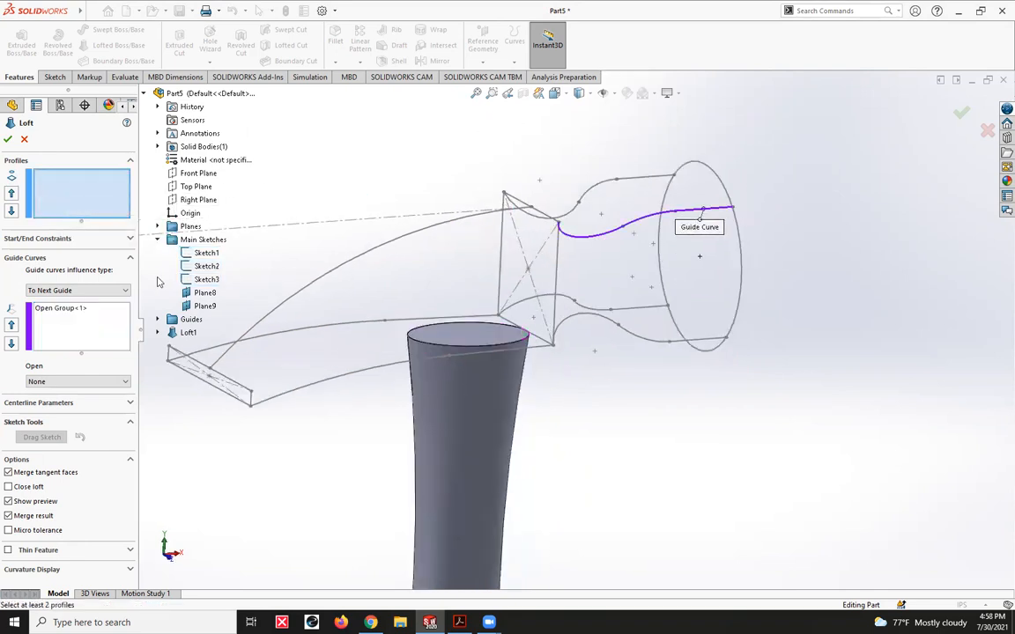
left_click(206, 266)
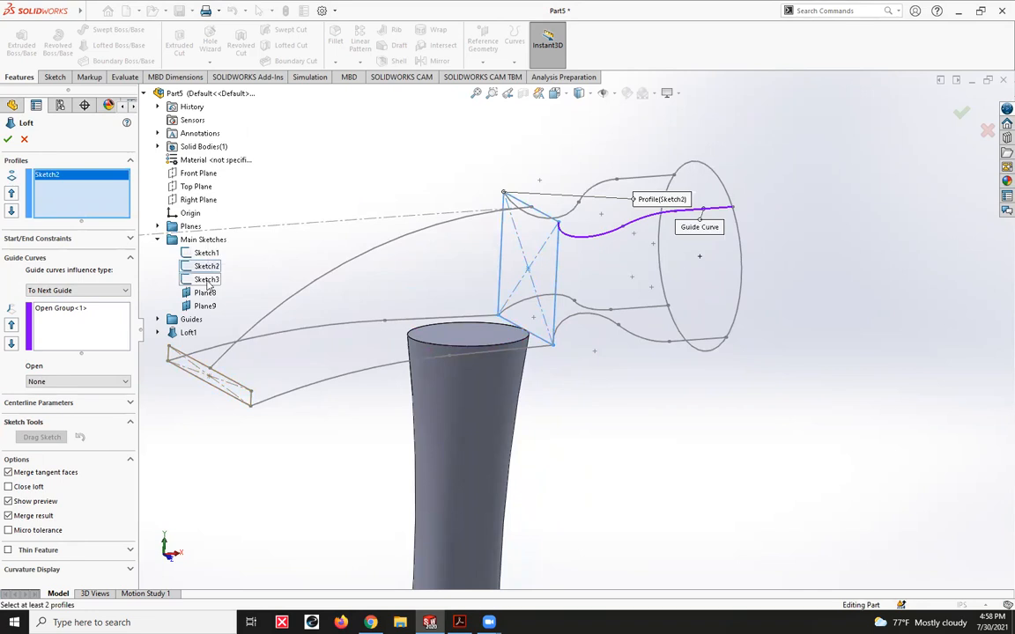
left_click(206, 279)
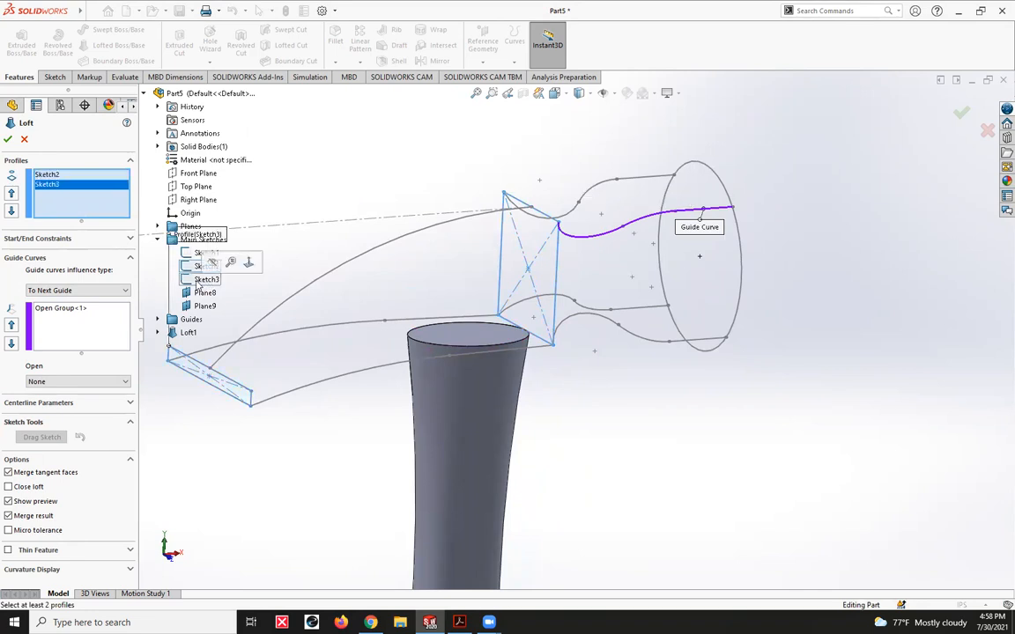
left_click(96, 312)
right_click(100, 315)
left_click(102, 317)
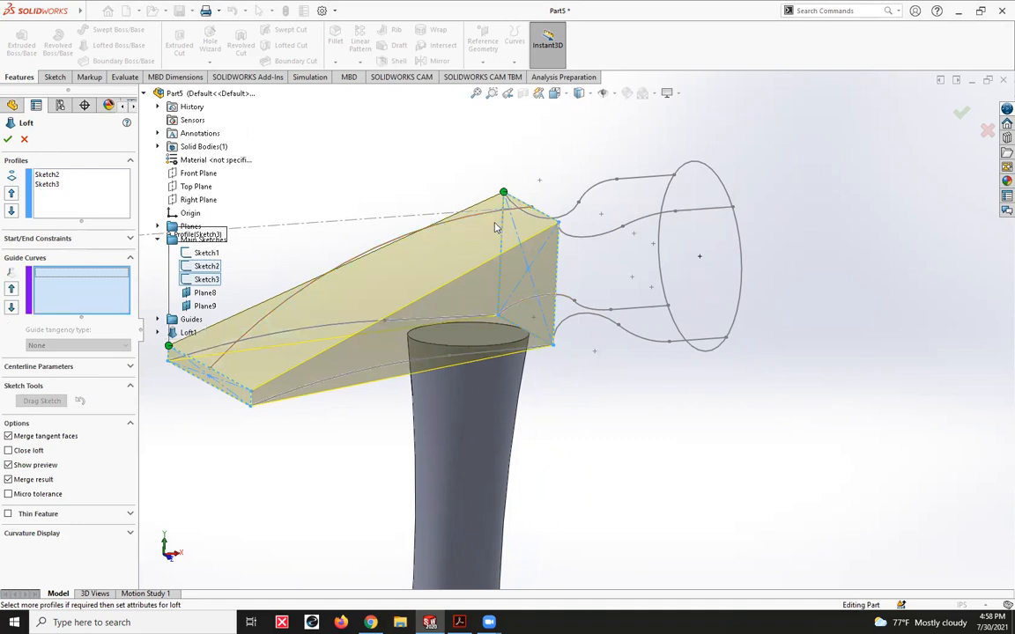
- Add the near lower, top center and far lower claw curves as guide curves and complete the claw loft
left_click(415, 322)
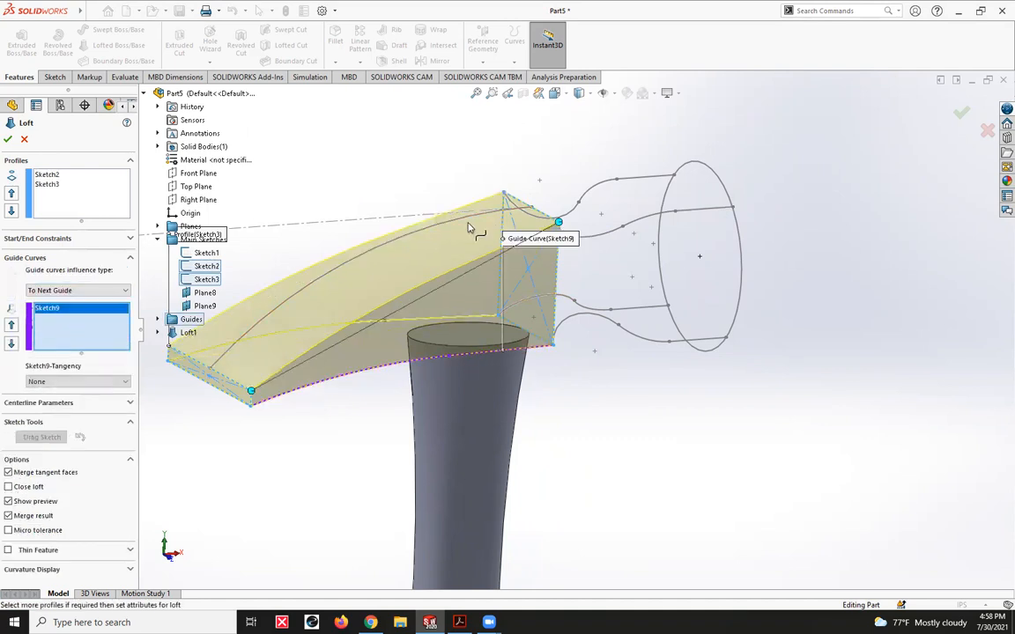
left_click(465, 302)
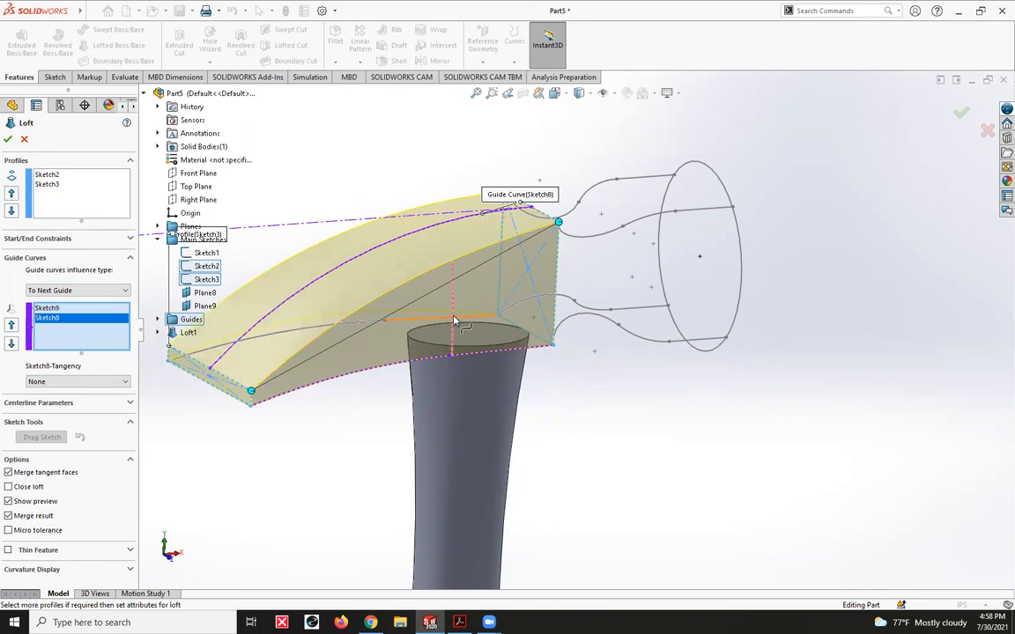
left_click(425, 292)
mouse_move(325, 394)
middle_mouse_down()
mouse_move(391, 425)
mouse_move(496, 426)
mouse_move(379, 420)
middle_mouse_up()
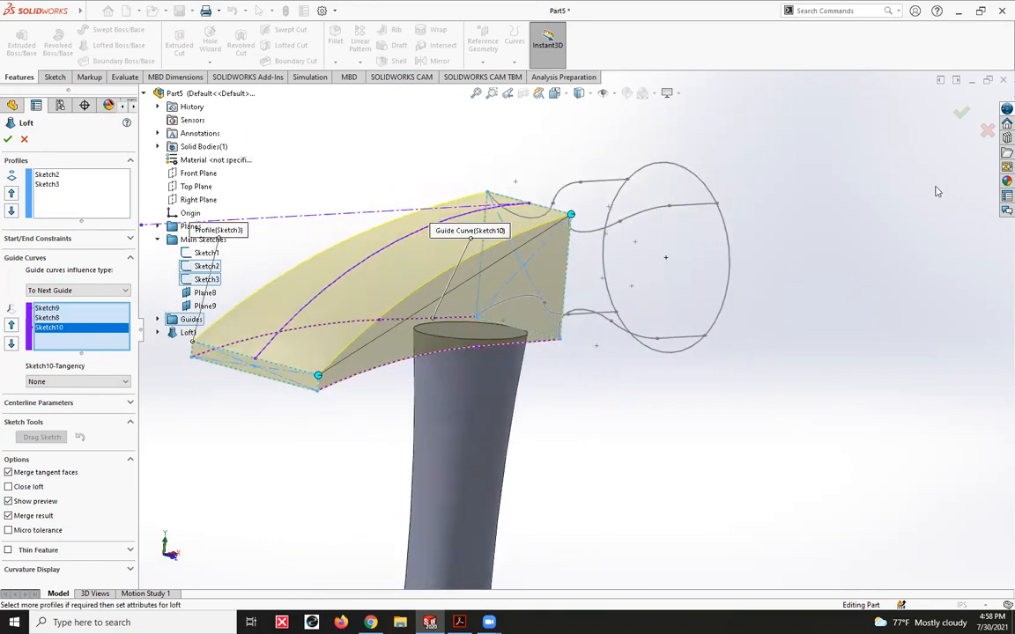
left_click(958, 120)
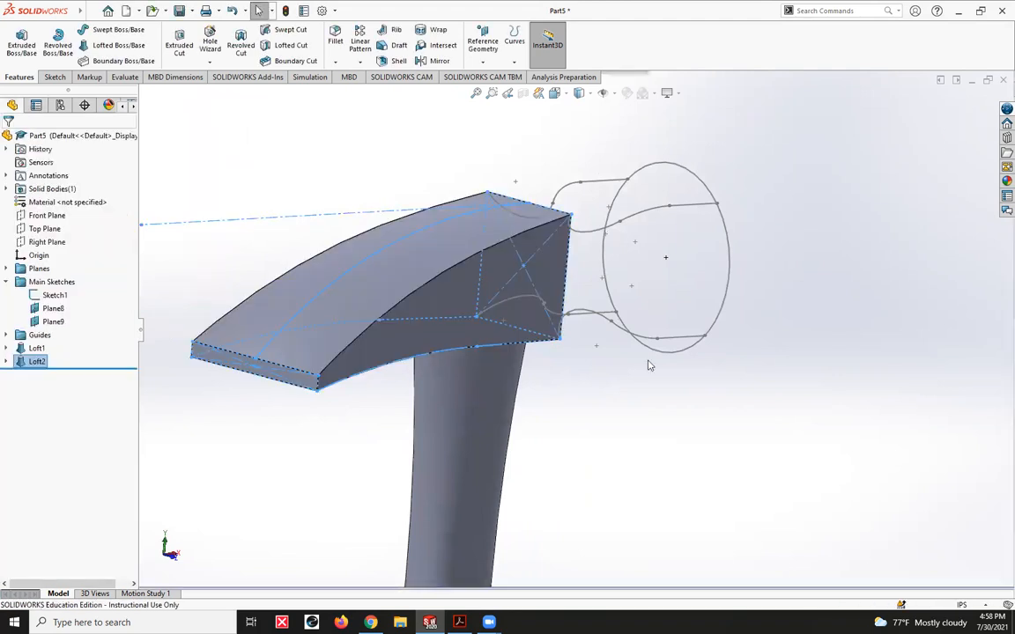
- Start a boss loft for the striking end, using the face circle and the claw loft's central rectangle sketch as profiles
scroll(616, 410, "up", 3)
left_click(762, 312)
middle_click_drag(762, 313, 644, 318)
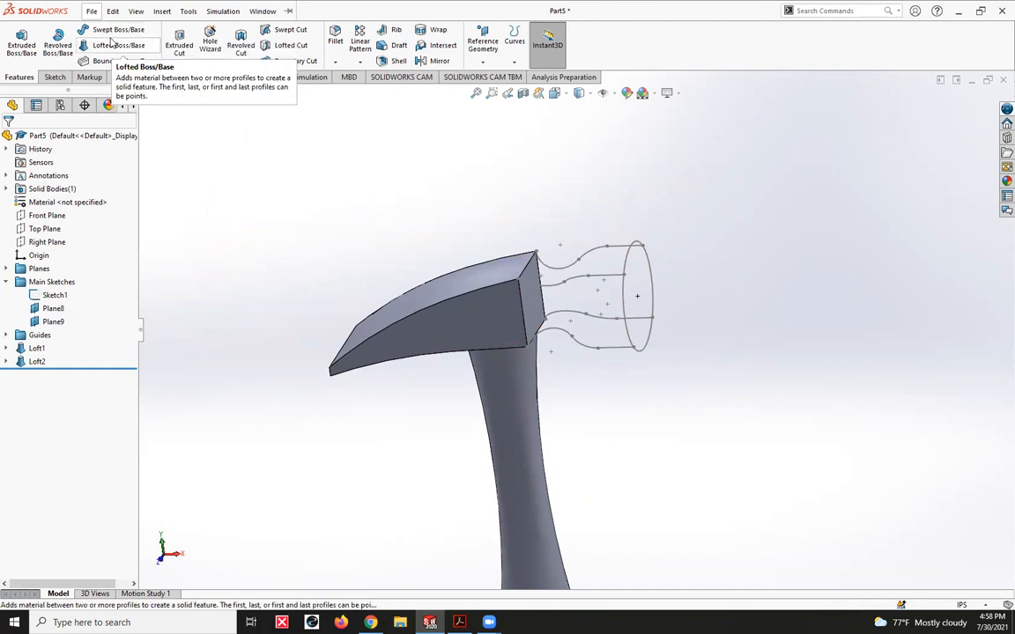
left_click(122, 45)
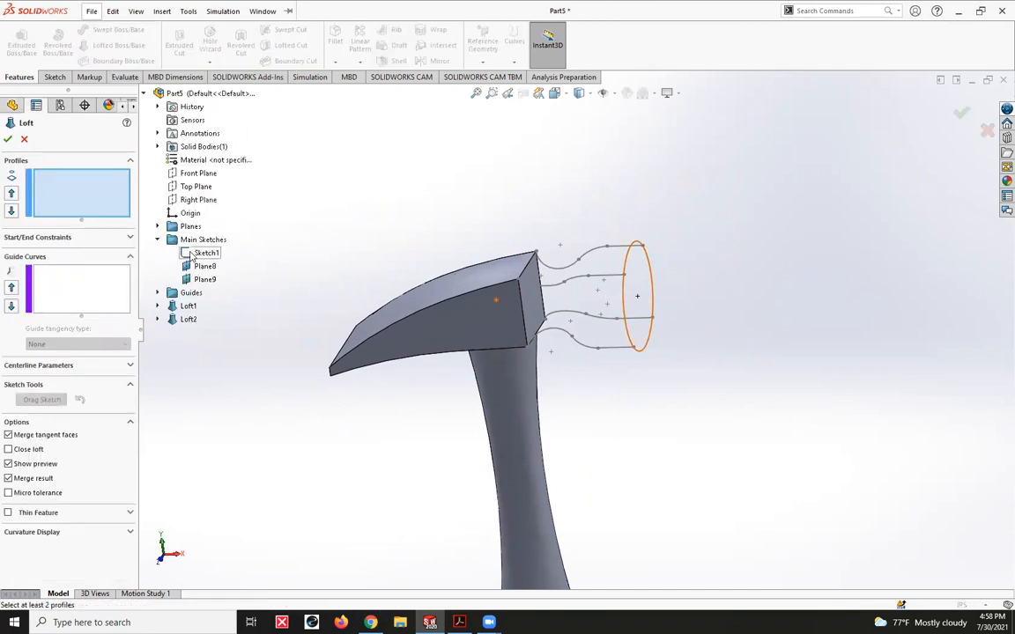
left_click(199, 253)
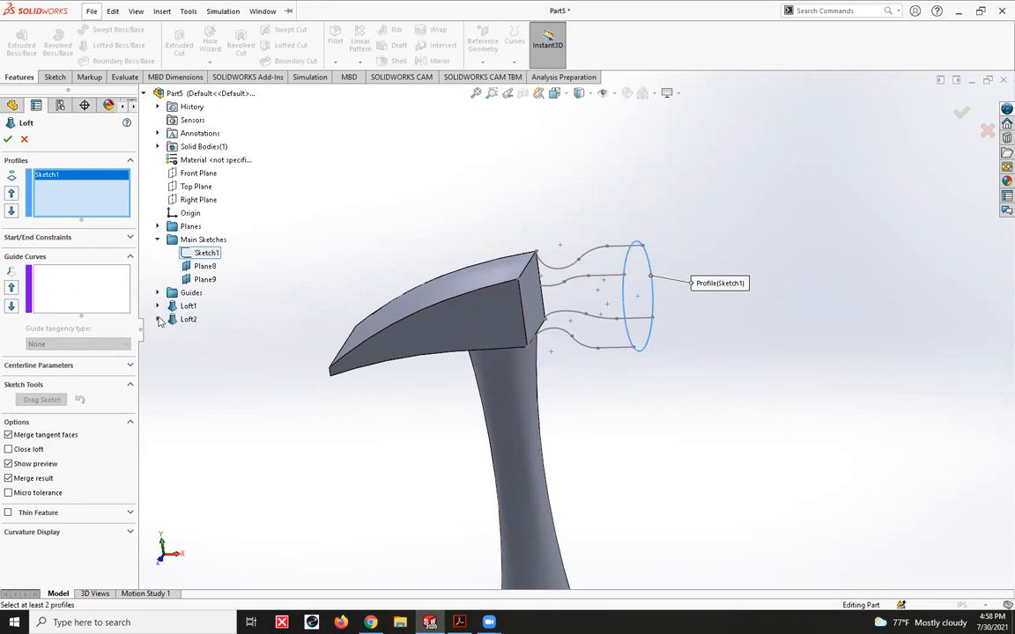
left_click(158, 320)
left_click(201, 335)
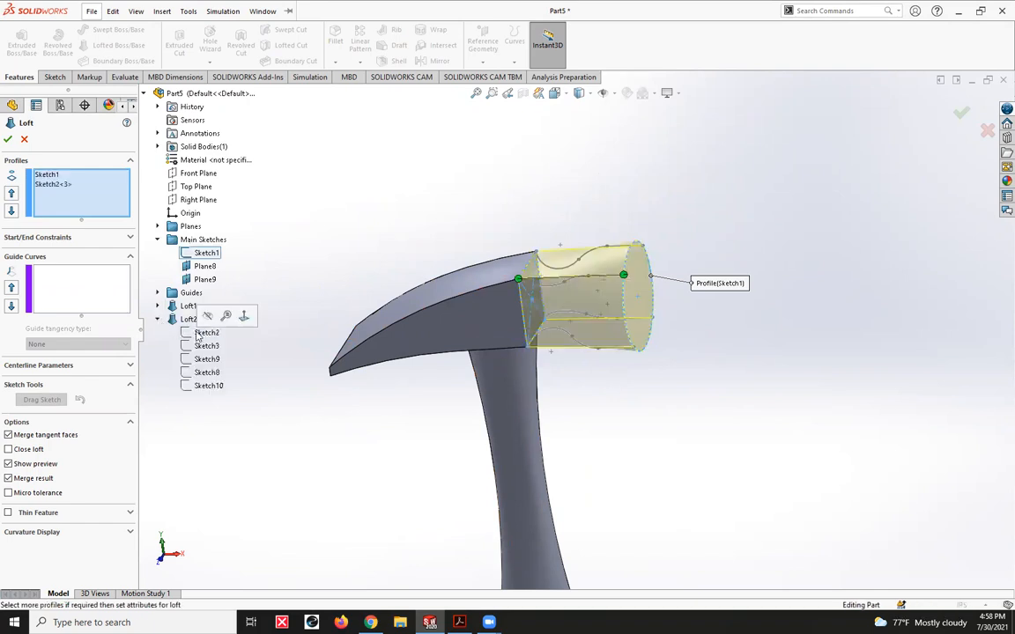
- Add the full near upper neck curve, including its tangent segments, as the first open-group guide curve
left_click(101, 274)
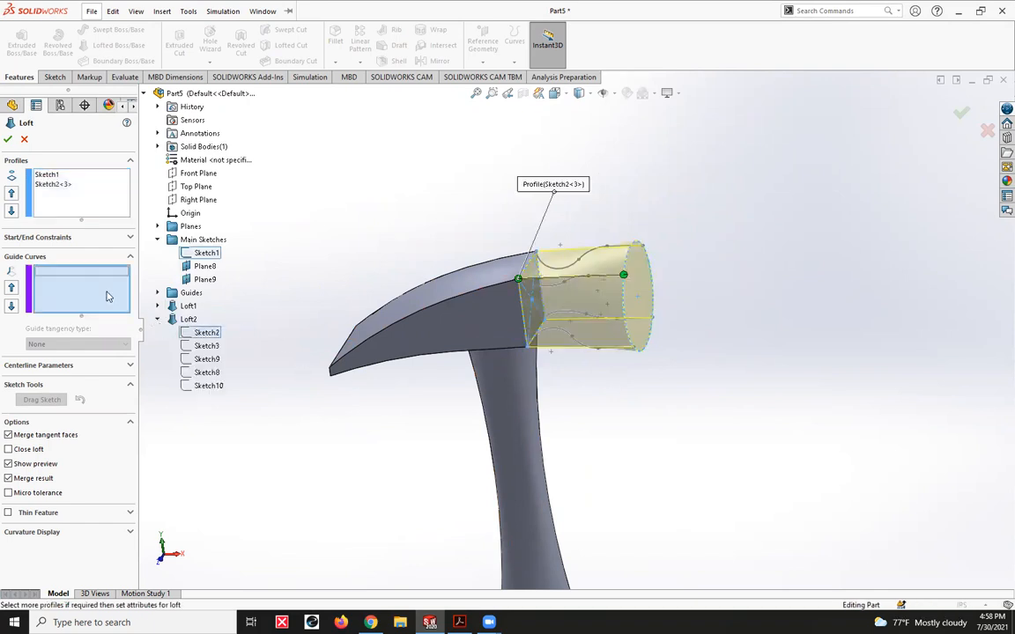
left_click(601, 279)
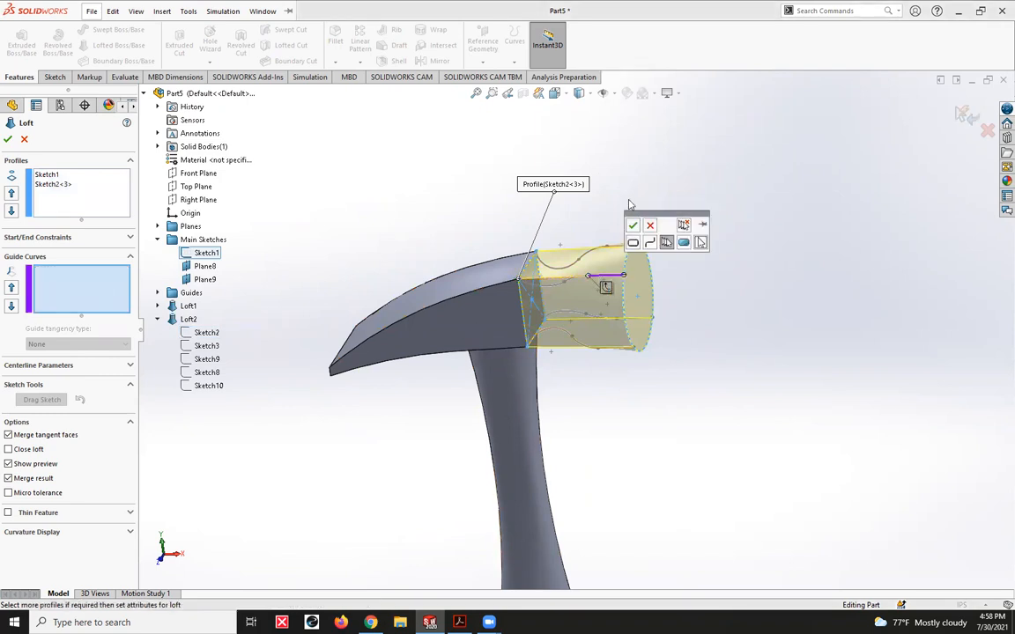
left_click(606, 290)
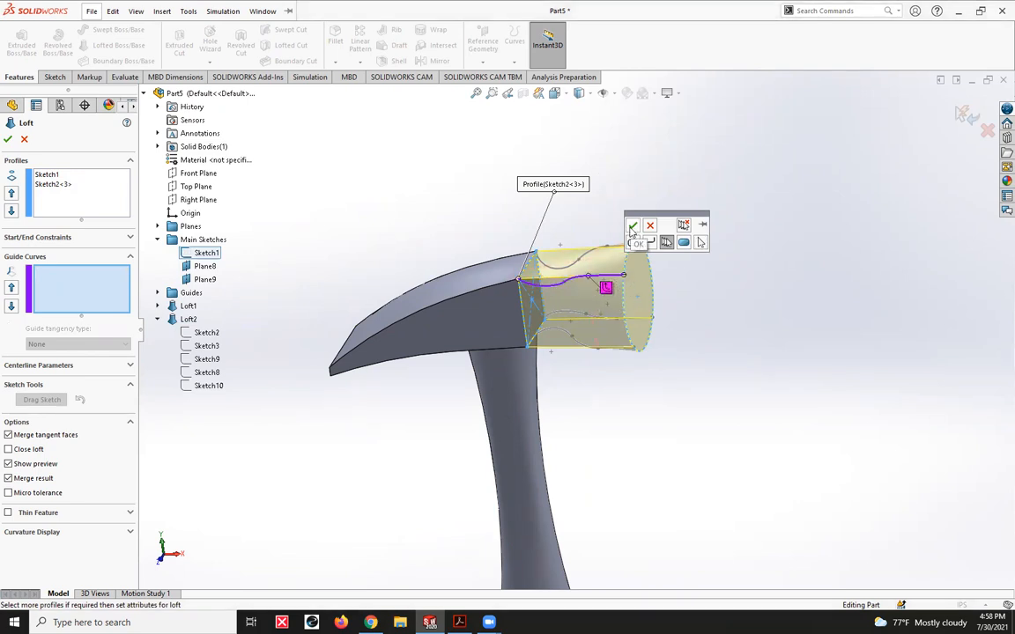
left_click(633, 227)
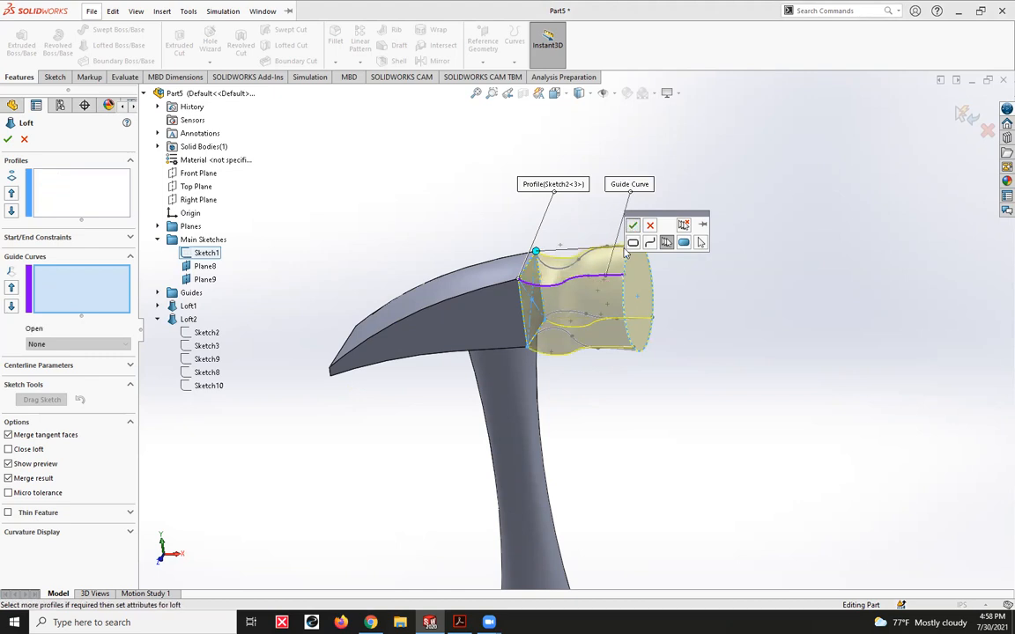
- Add the near lower and far lower neck curves as the second and third open-group guide curves
left_click(617, 351)
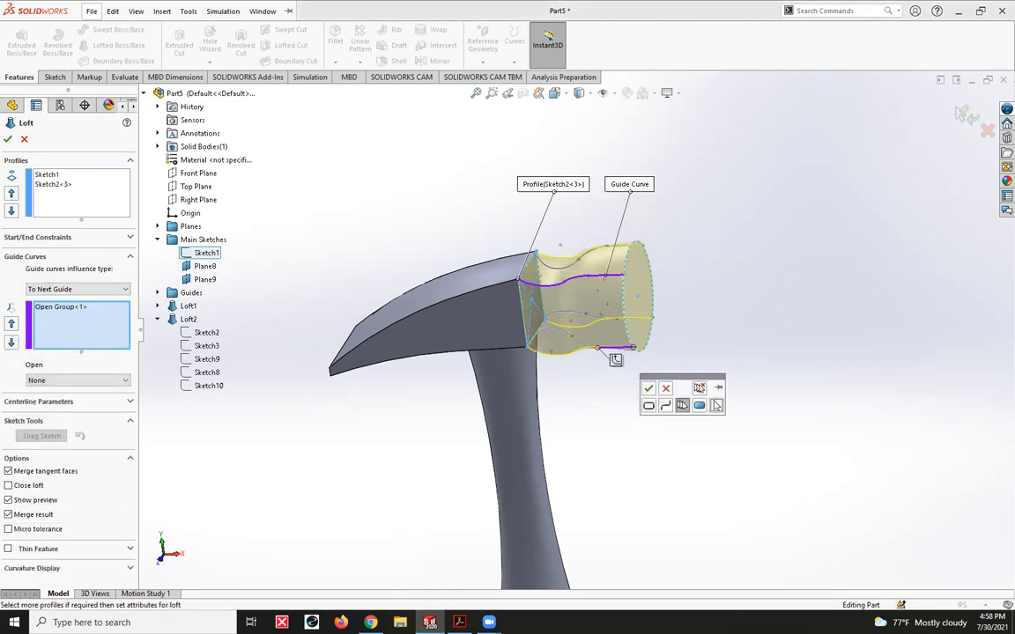
left_click(648, 387)
middle_click_drag(707, 351, 650, 335)
left_click(621, 322)
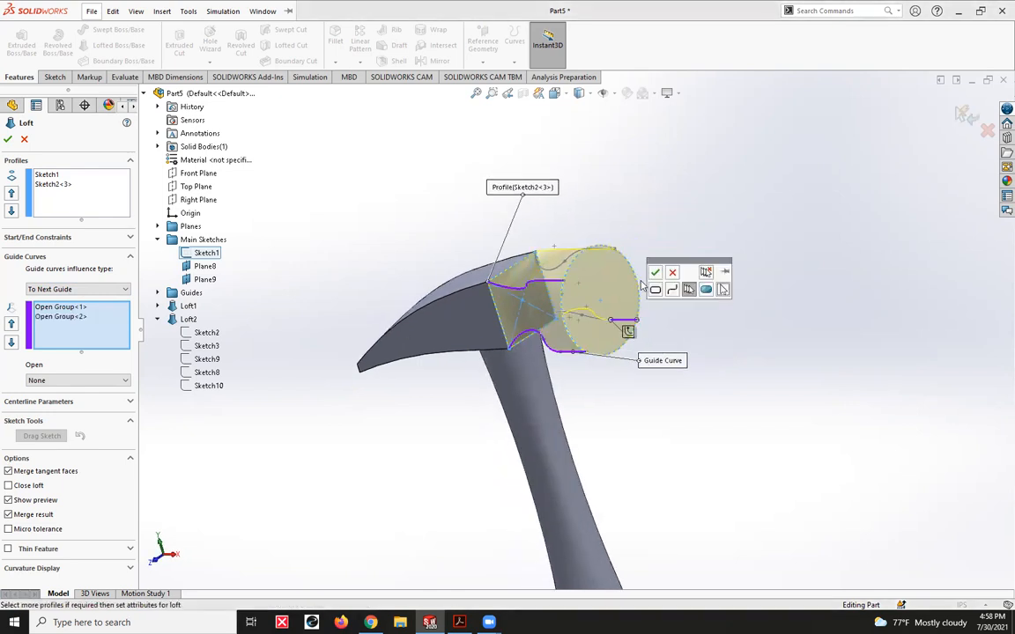
left_click(626, 332)
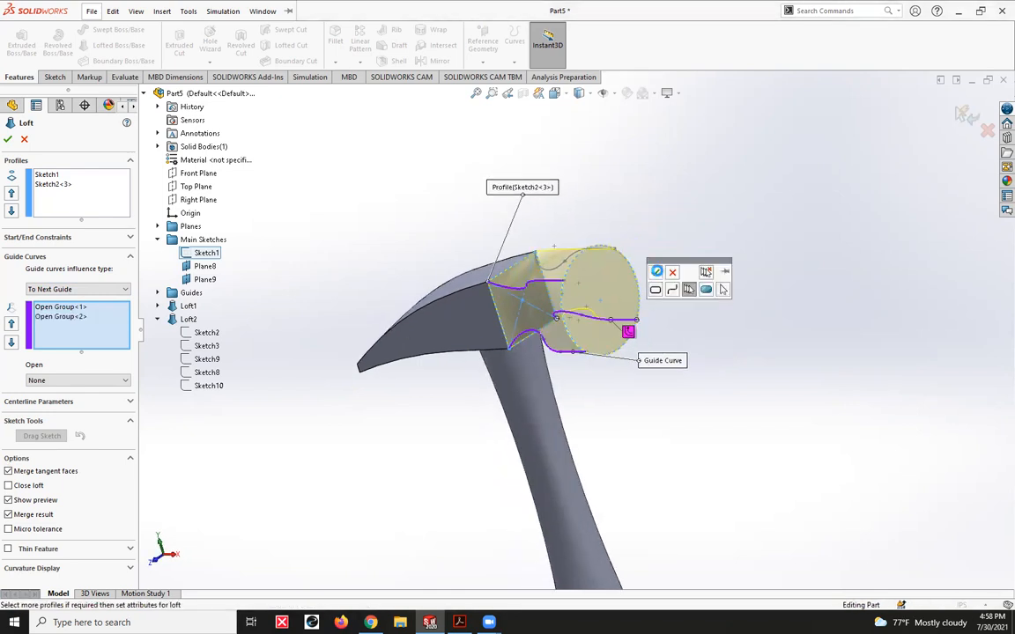
- Add the far upper neck curve as the fourth open-group guide curve and complete the striking-end loft
left_click(589, 254)
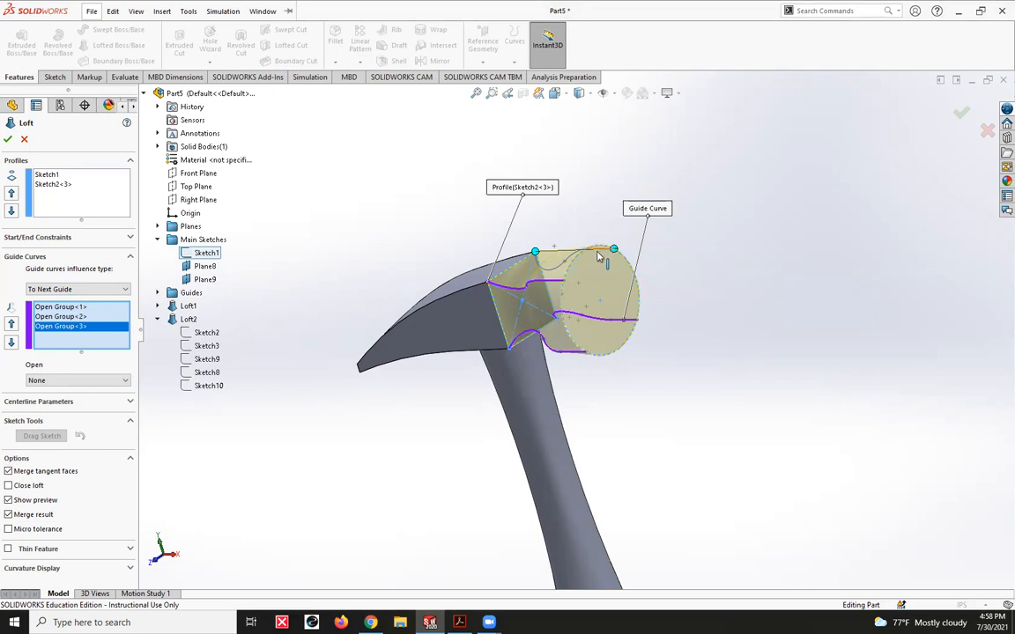
left_click(602, 256)
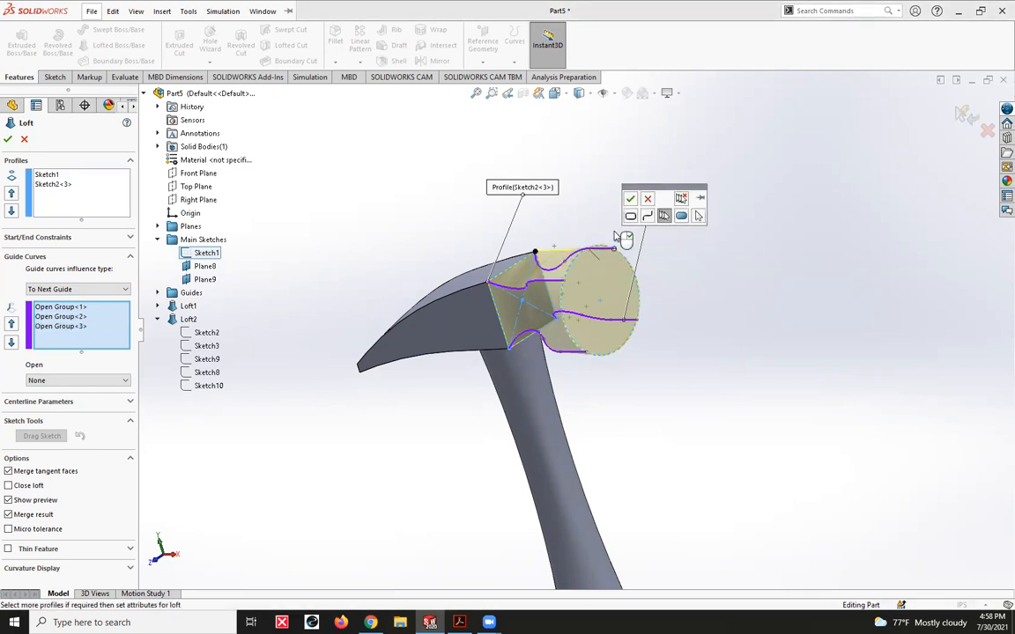
left_click(629, 199)
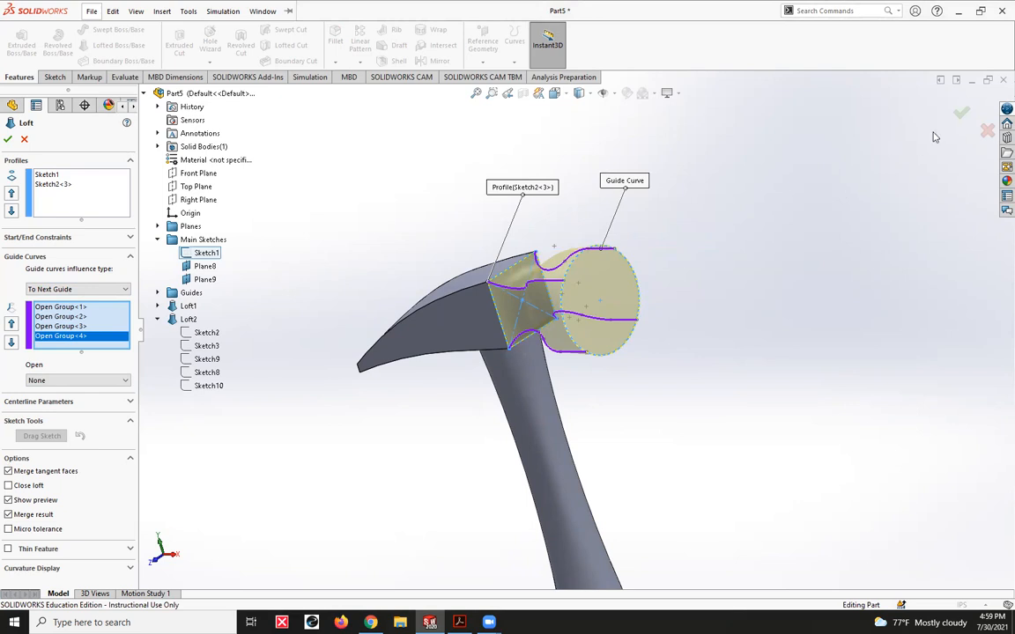
left_click(961, 115)
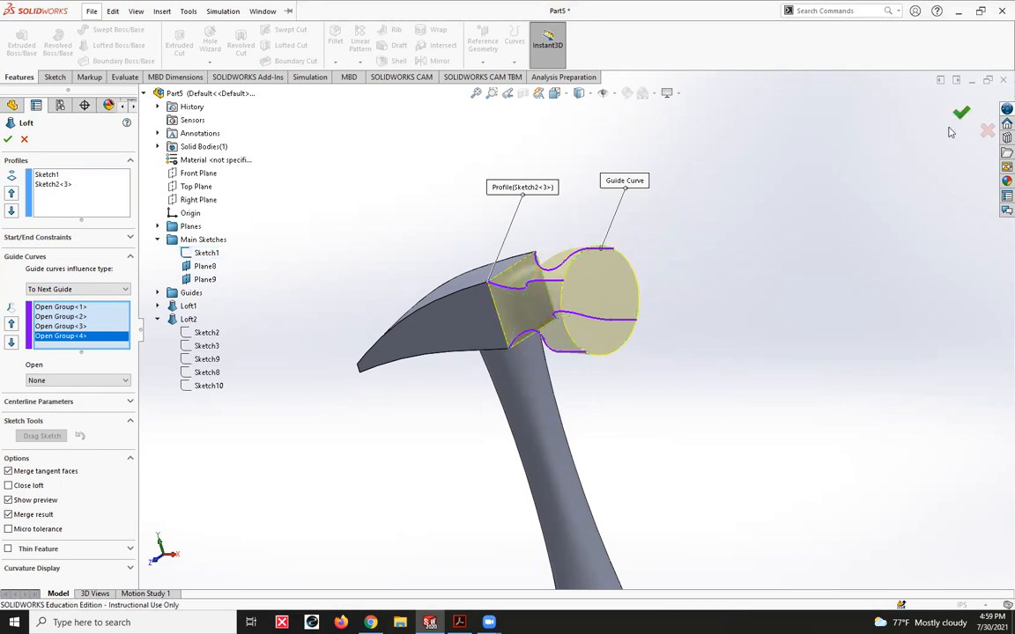
left_click(415, 217)
- Examine the hammer's views and dimensions in the Advanced Drawing PDF in Adobe Acrobat and return to SOLIDWORKS
middle_click_drag(404, 341, 474, 314)
scroll(476, 319, "up", 5)
middle_click_drag(516, 438, 529, 529)
left_click(460, 622)
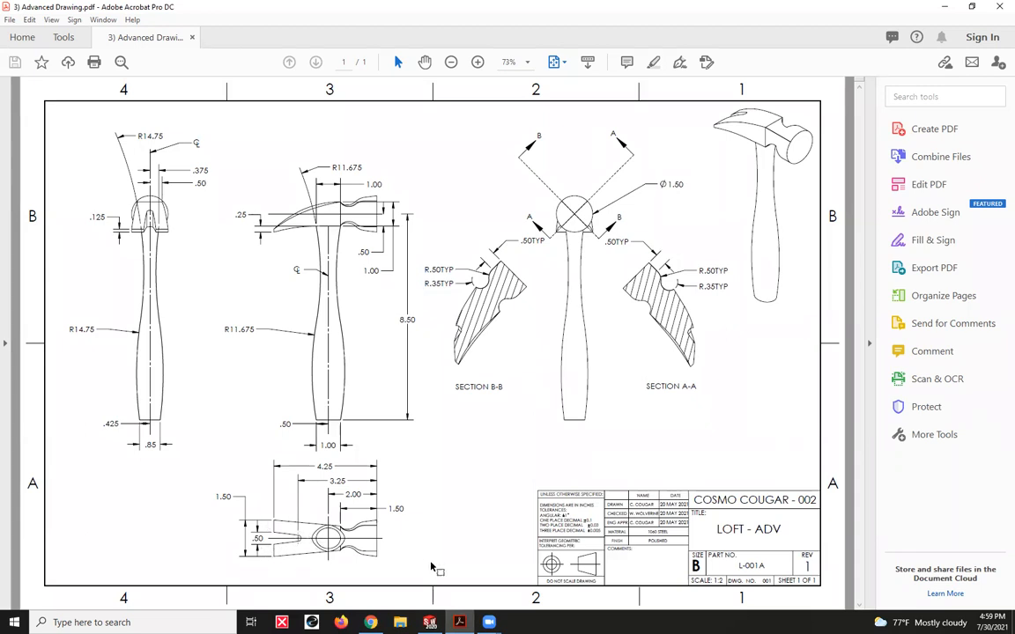
key("alt+Tab")
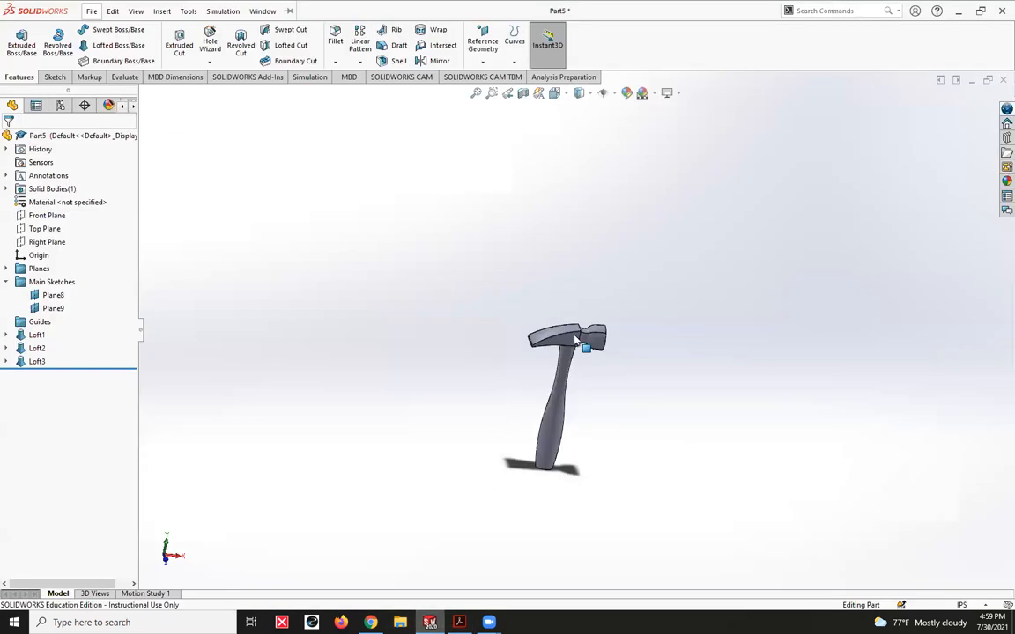
- Show the reference planes and the primary planes in the model view
left_click(613, 94)
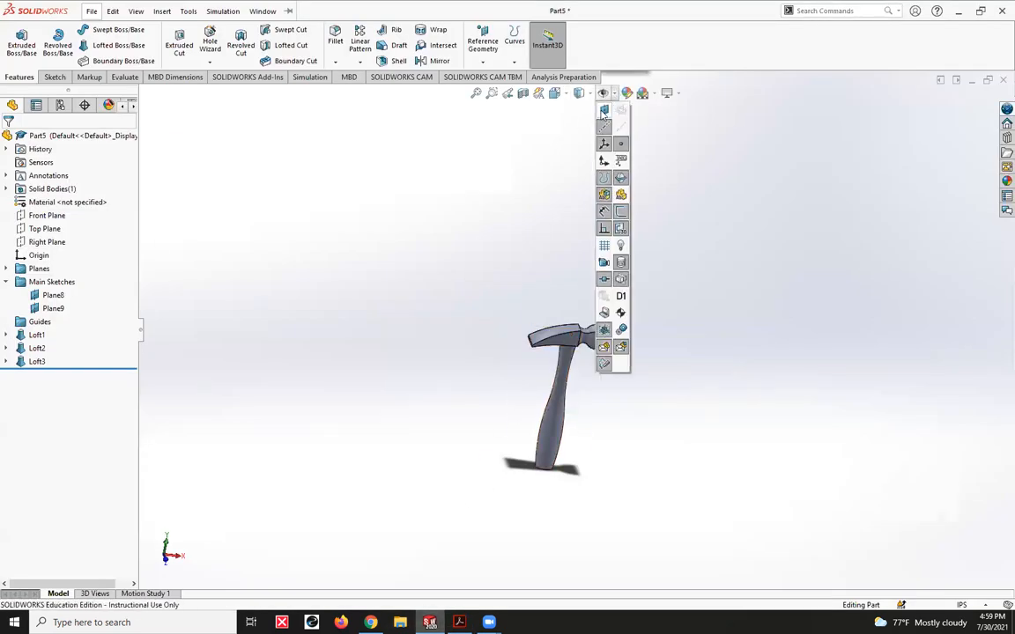
left_click(603, 111)
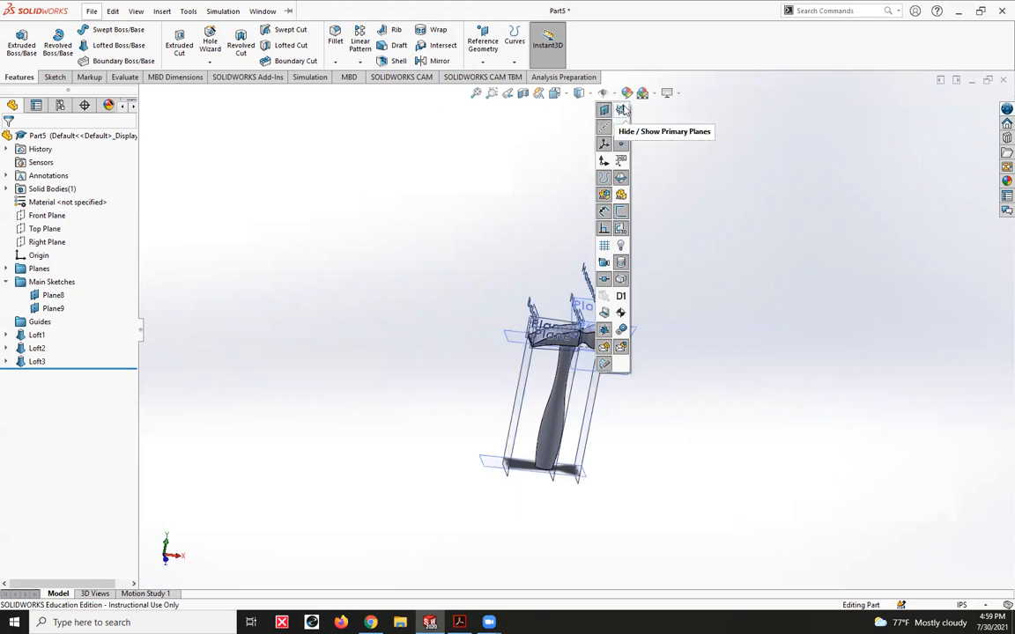
left_click(622, 110)
left_click(603, 129)
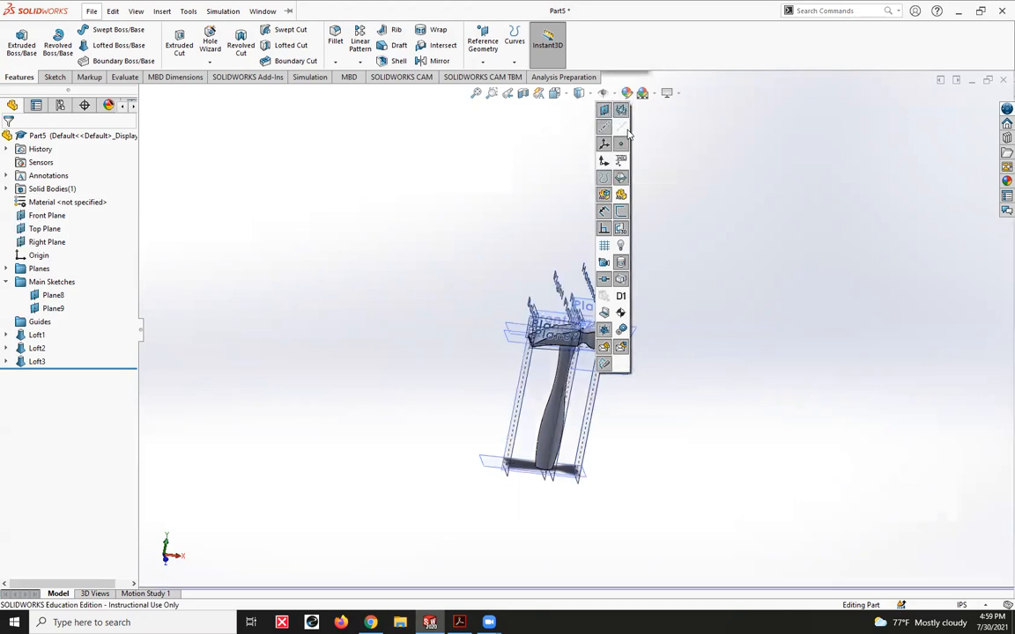
- Create a reference plane offset 2.00 in above the Top Plane, over the hammer head
scroll(571, 372, "down", 4)
middle_click_drag(623, 306, 578, 344)
left_click(504, 328)
left_click_drag(495, 332, 515, 258, "ctrl")
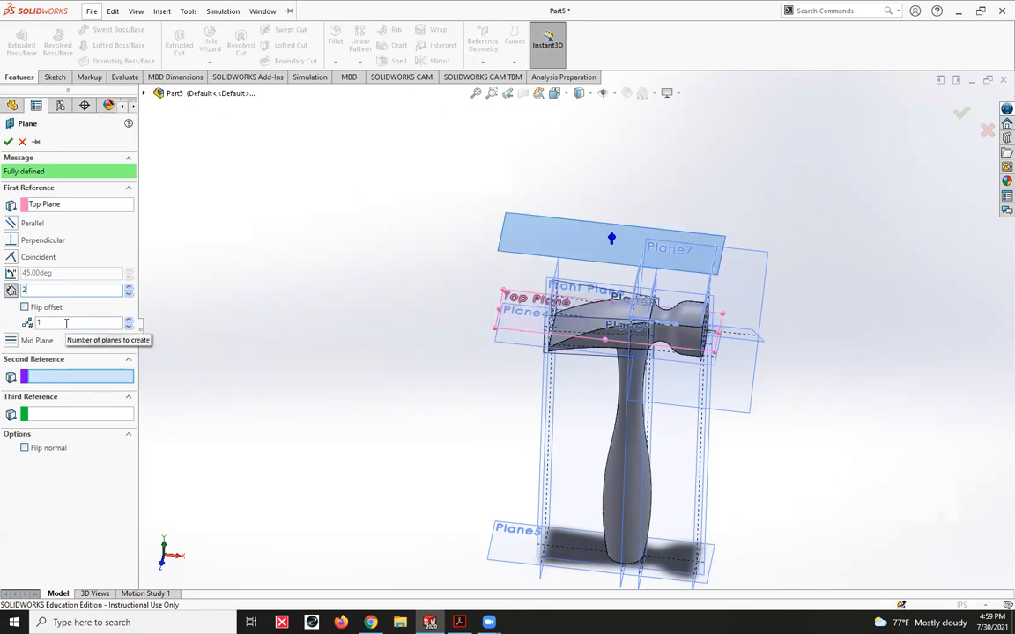
key("Return")
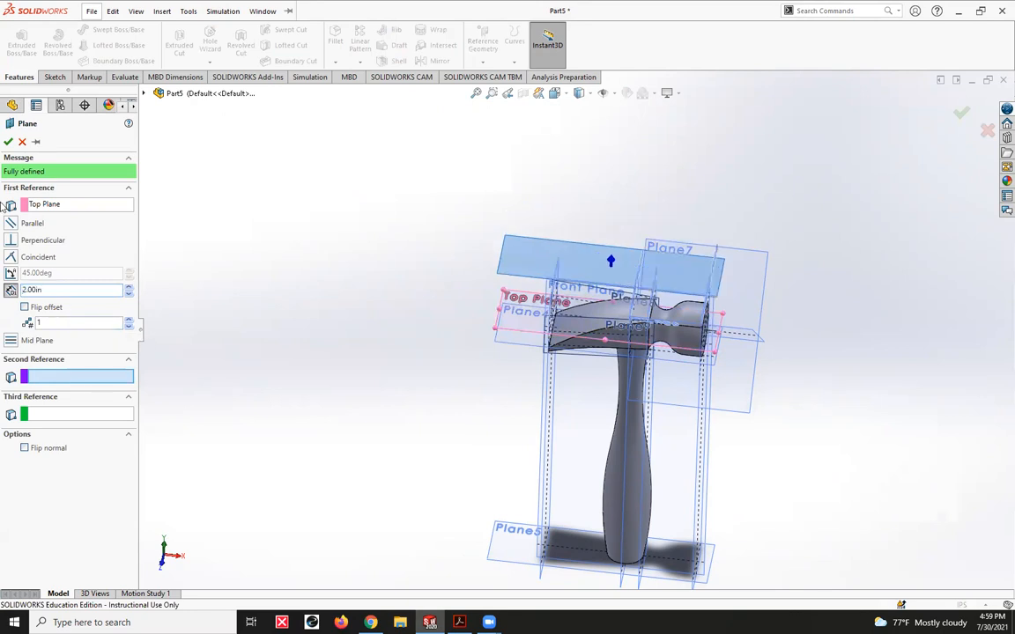
left_click(8, 142)
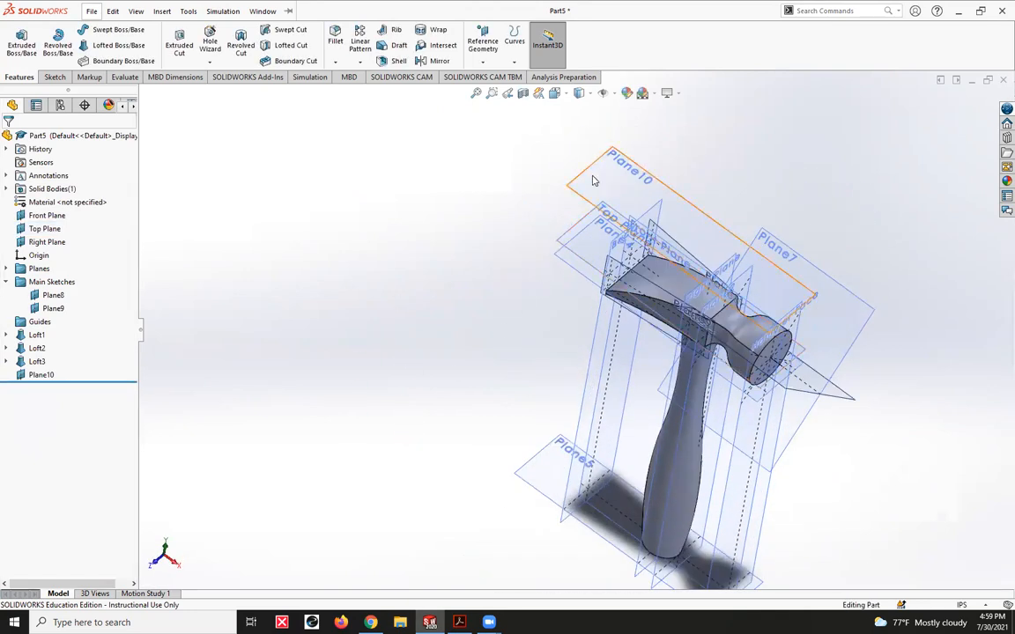
- Start a sketch on the plane above the head and draw the claw notch's lower slanted line from the claw's end edge
left_click(593, 180)
key("ctrl+8")
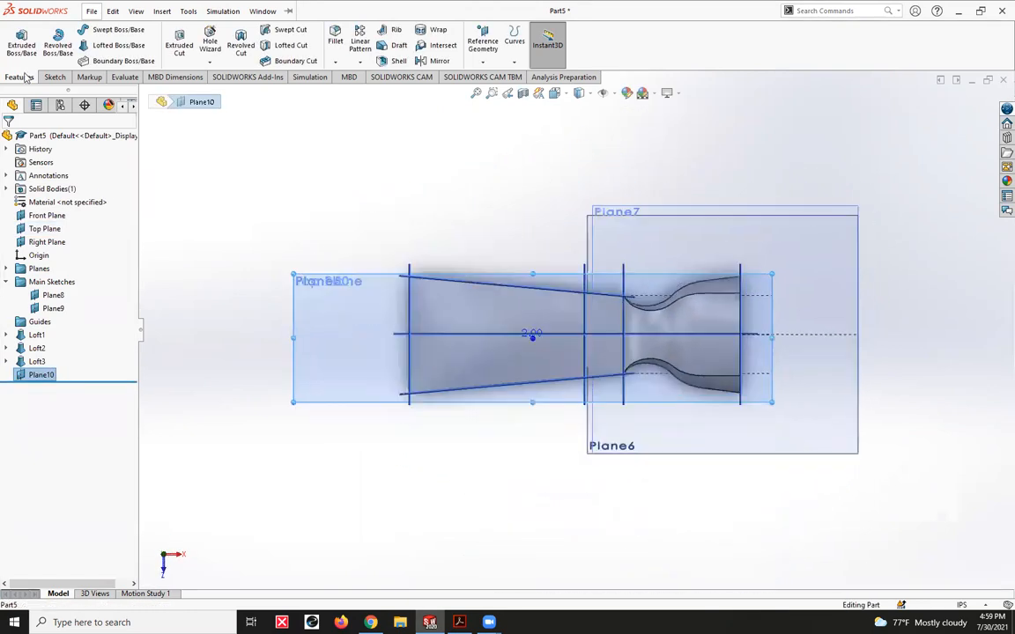
left_click(55, 77)
left_click(16, 42)
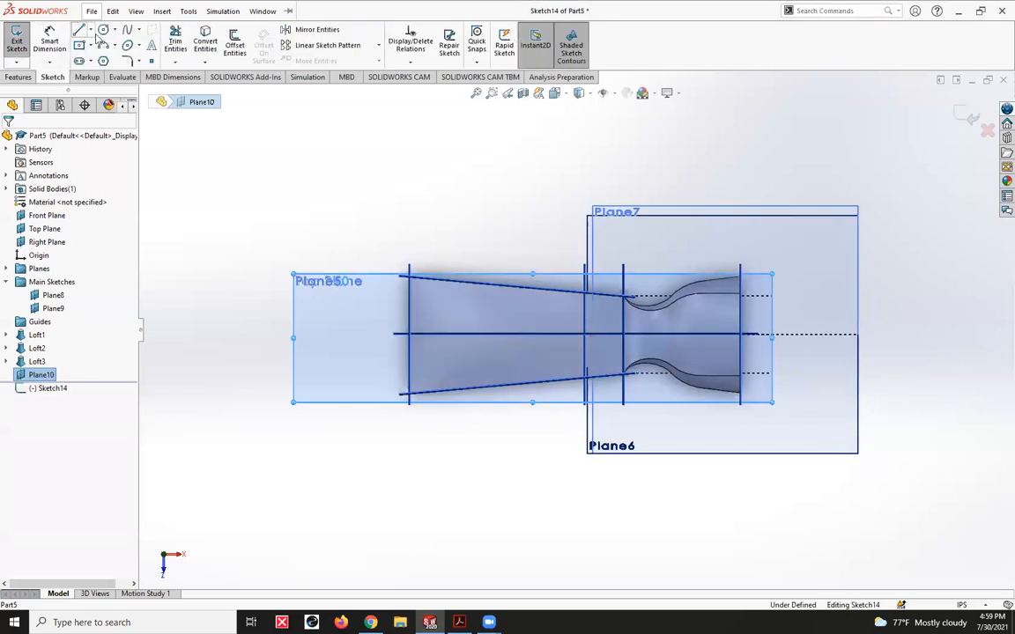
left_click(80, 31)
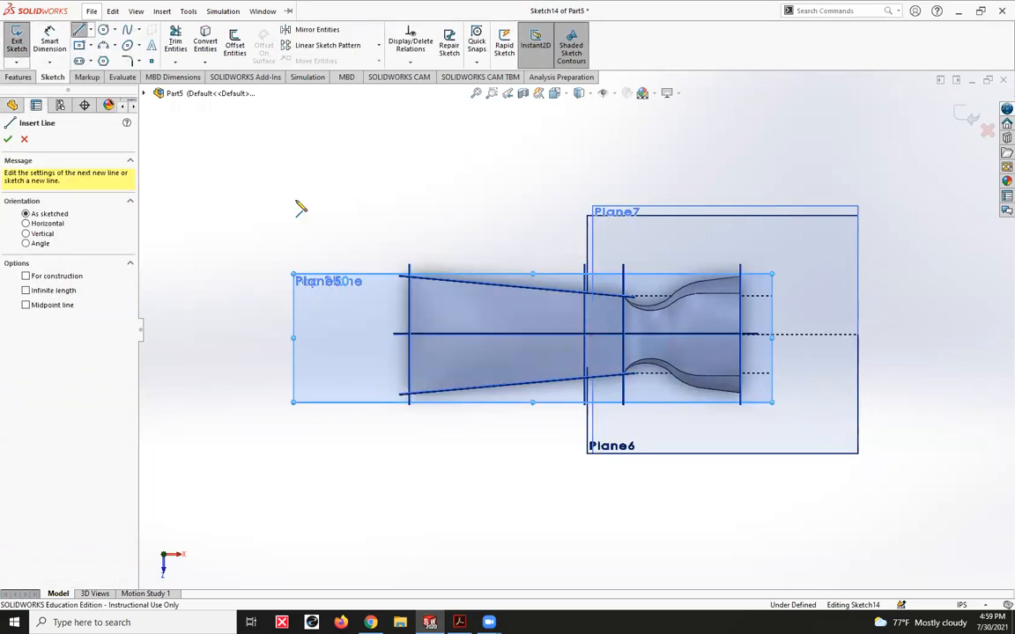
left_click(414, 335)
left_click(415, 356)
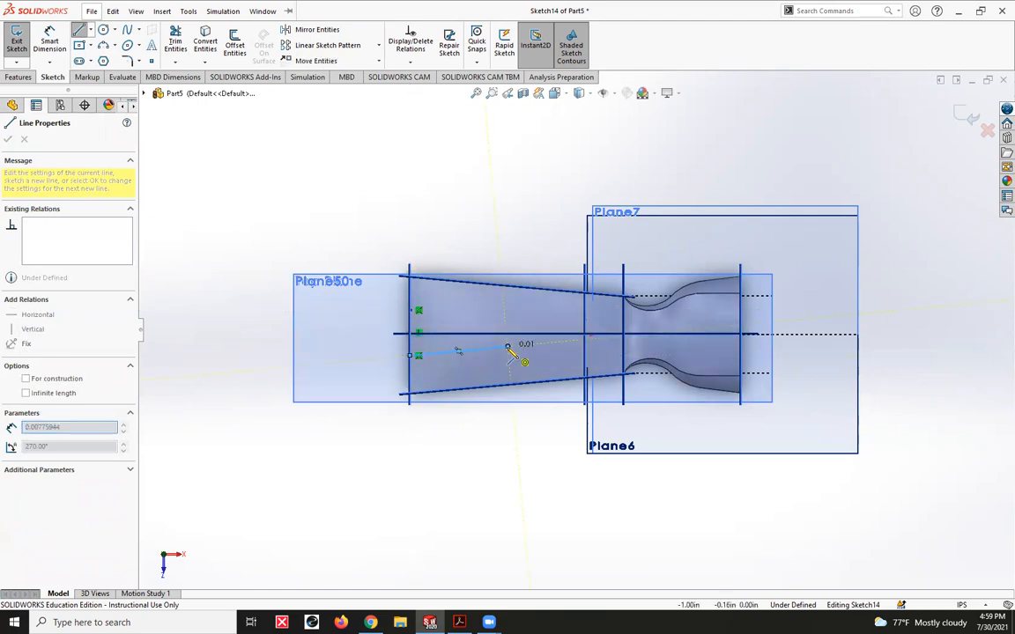
double_click(509, 347)
key("Escape")
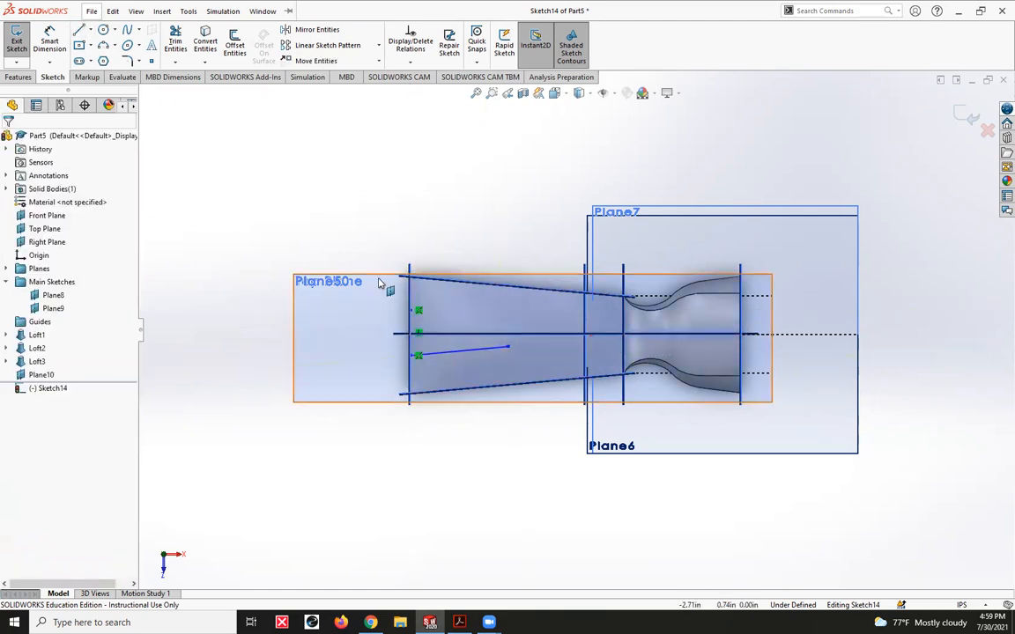
- Draw the notch's upper slanted line, about 1.26 in long, from the claw's end edge inward
left_click(78, 30)
left_click(417, 311)
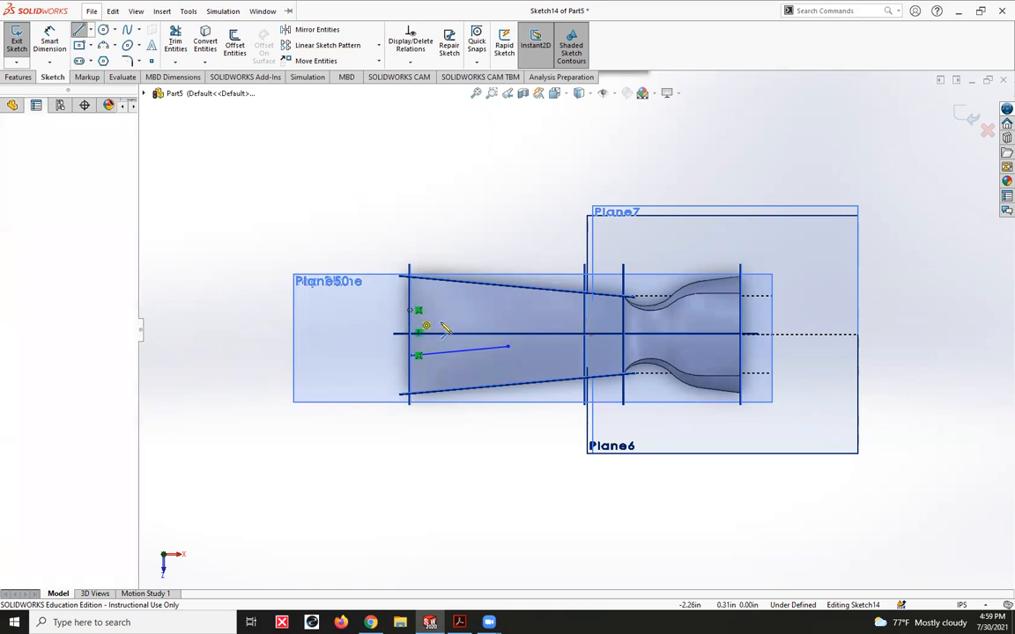
left_click(508, 320)
key("Escape")
- Close the notch's inner end with a three-point arc of about 0.17 in radius between the two slanted lines
left_click(101, 45)
left_click(508, 320)
left_click(508, 347)
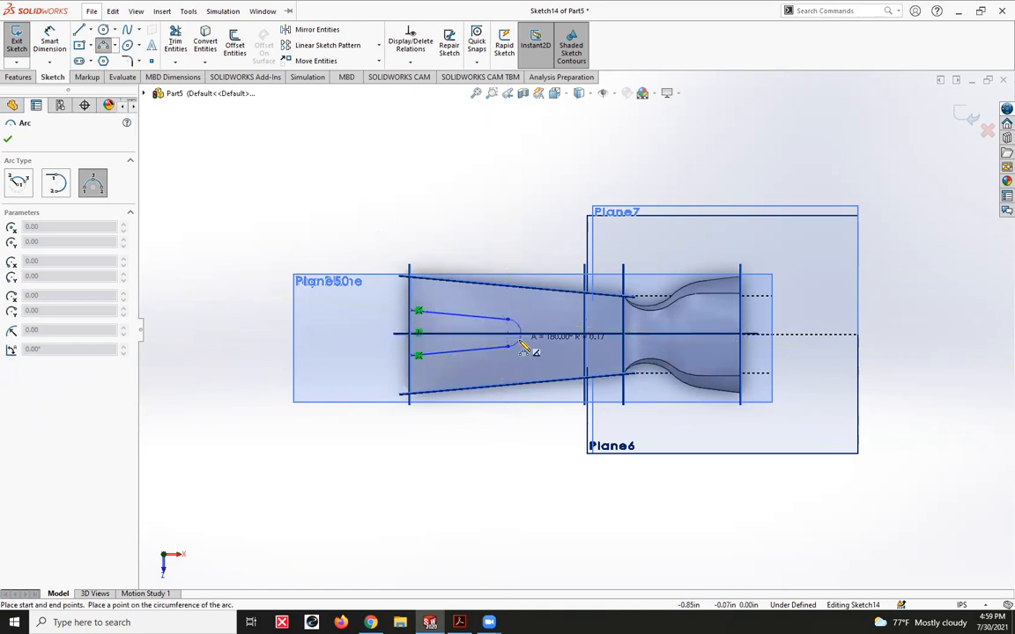
left_click(525, 348)
key("Escape")
- Make the end arc tangent to both the upper and the lower slanted lines of the notch
left_click(500, 318)
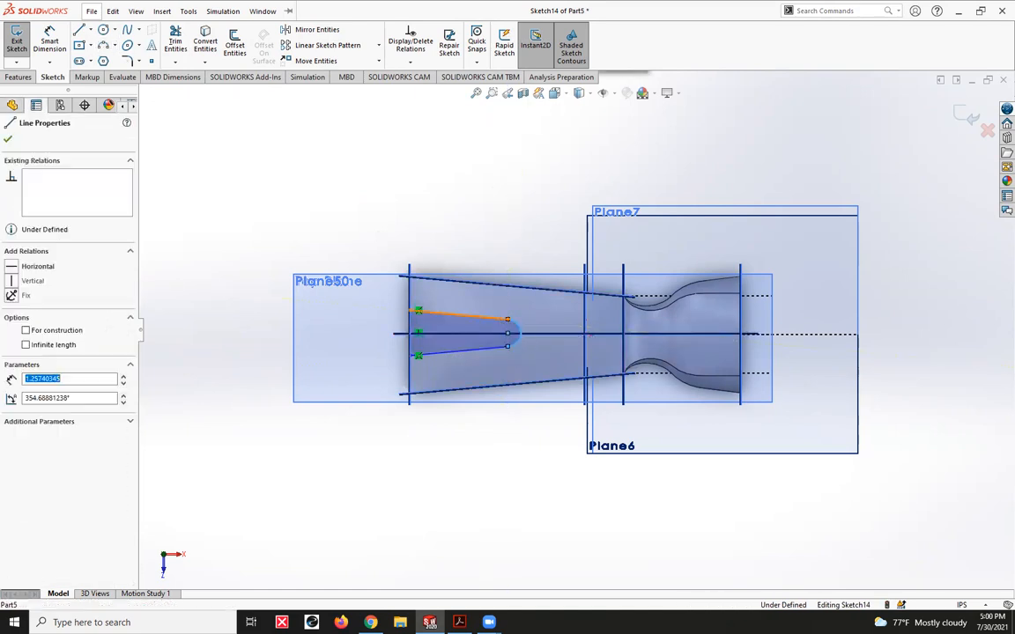
left_click(518, 331, "ctrl")
left_click(27, 334)
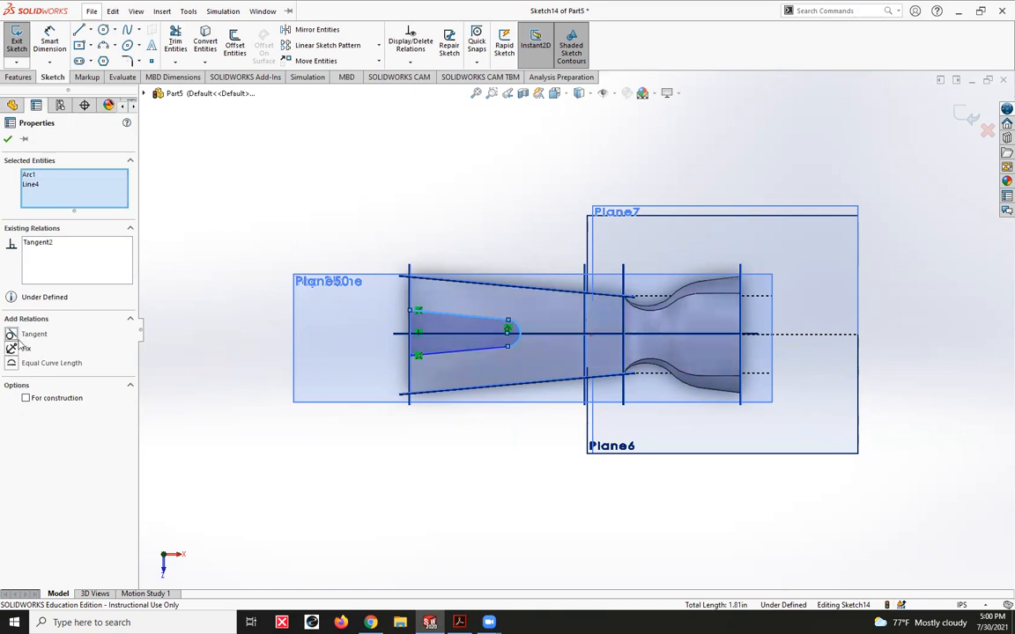
left_click(401, 464)
left_click(518, 345)
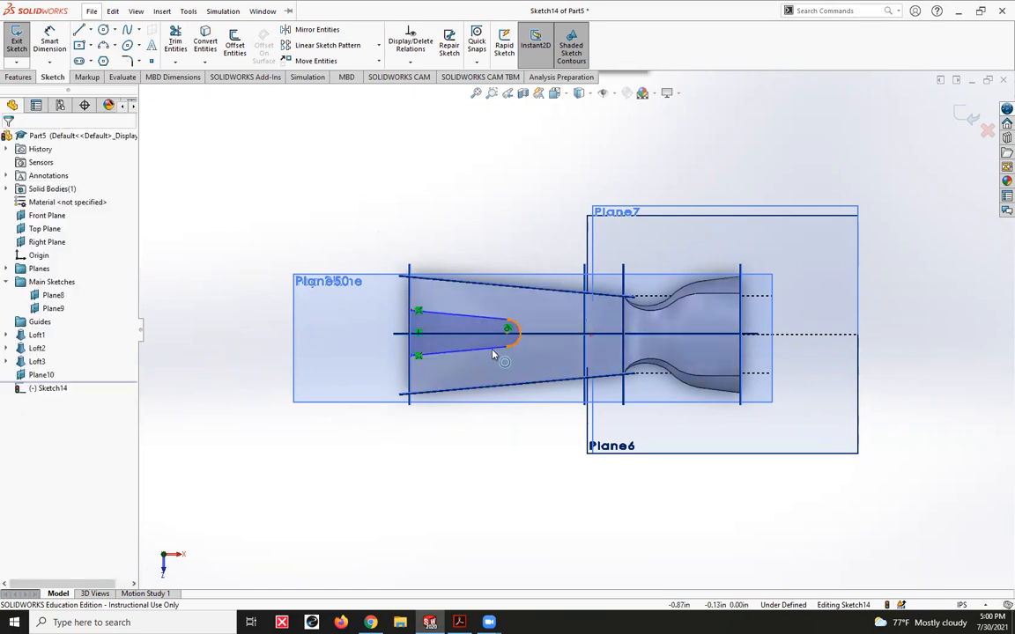
left_click(493, 353, "ctrl")
left_click(24, 334)
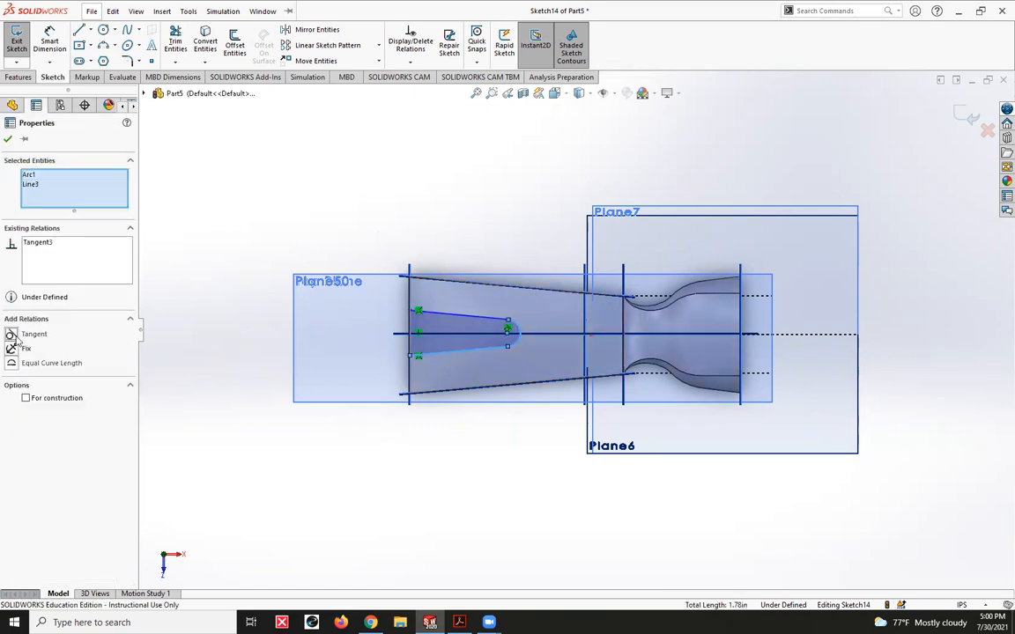
left_click(426, 500)
- Check the notch radius in the Advanced Drawing PDF in Adobe Acrobat, return to SOLIDWORKS and dimension the end arc's radius as 0.125 in
left_click(460, 622)
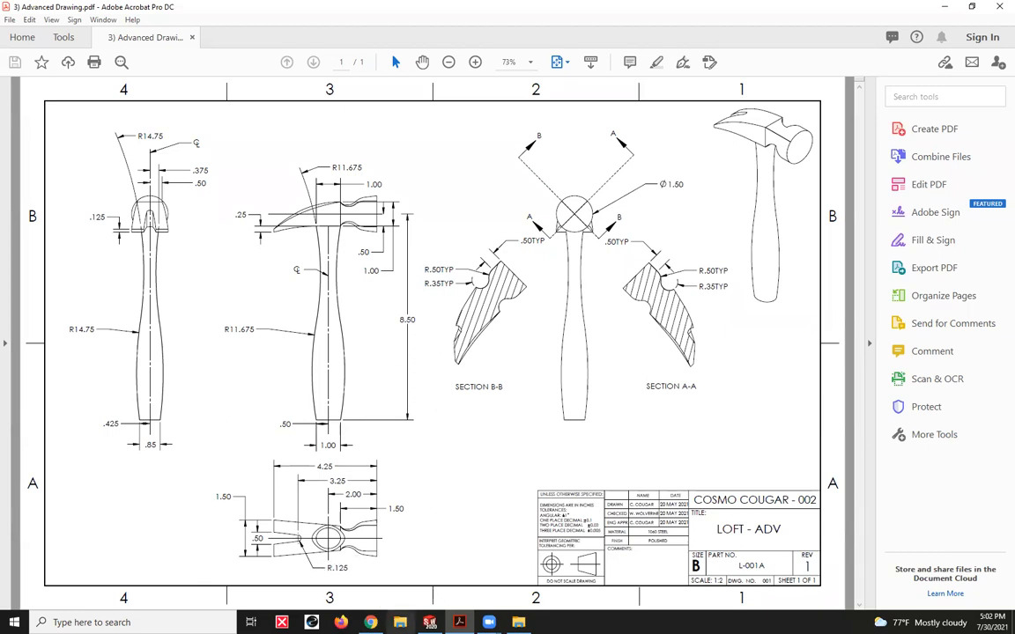
left_click(430, 622)
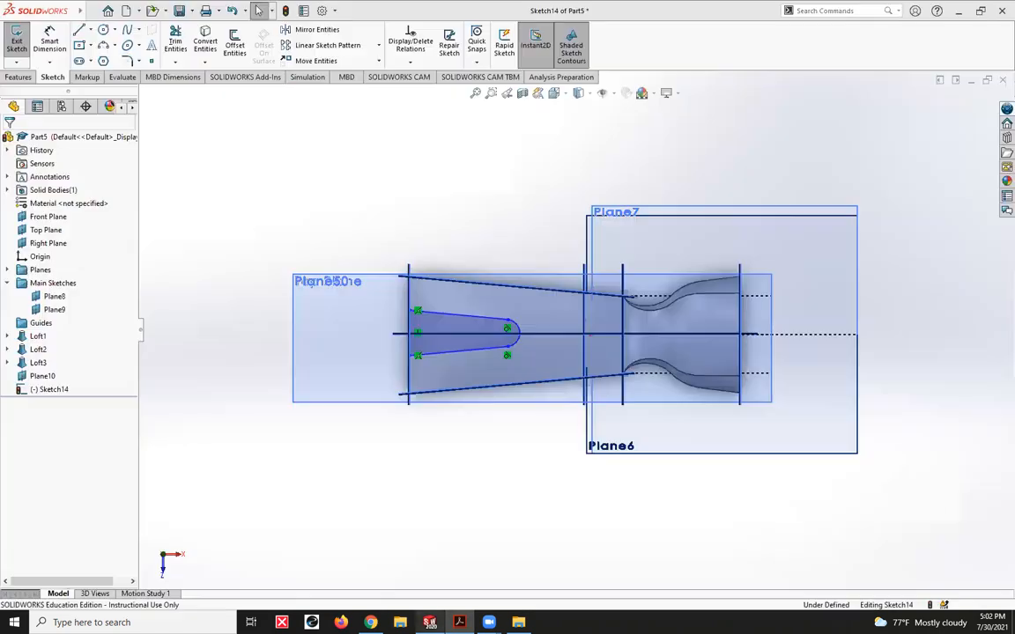
right_click_drag(519, 576, 529, 484)
left_click(516, 333)
left_click(493, 467)
type(".125")
key("Return")
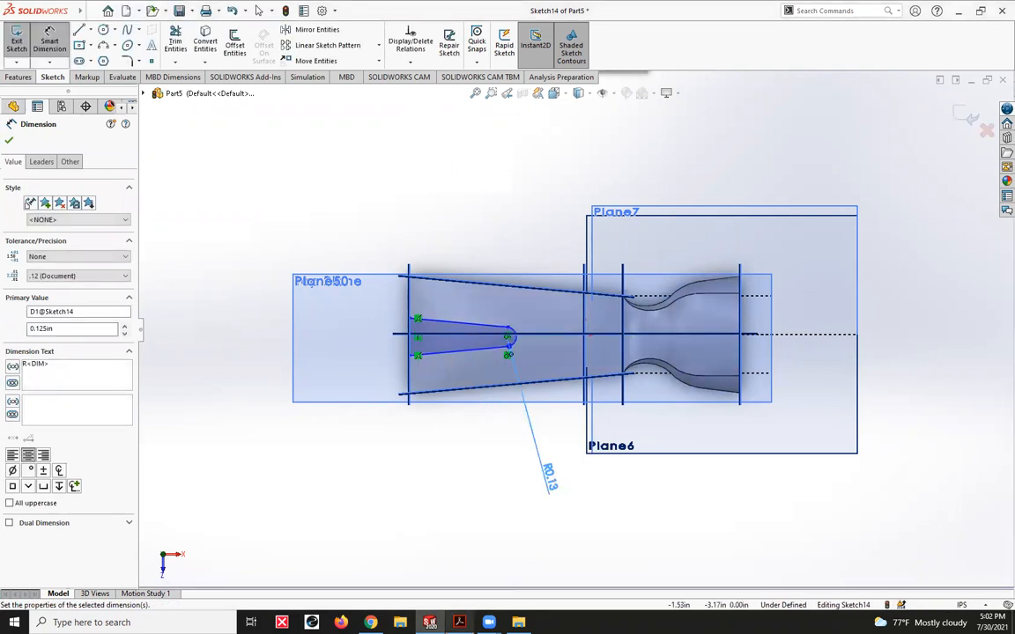
- Consult the PDF drawing in Adobe Acrobat and, back in SOLIDWORKS, dimension the notch's open-end width as 0.5 in
left_click(459, 622)
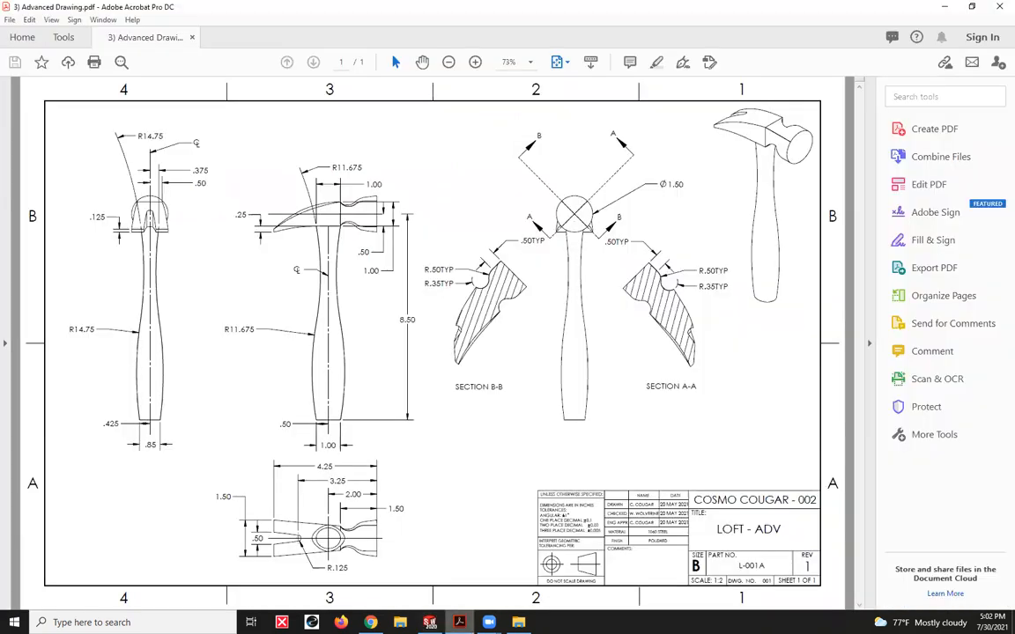
key("alt+Tab")
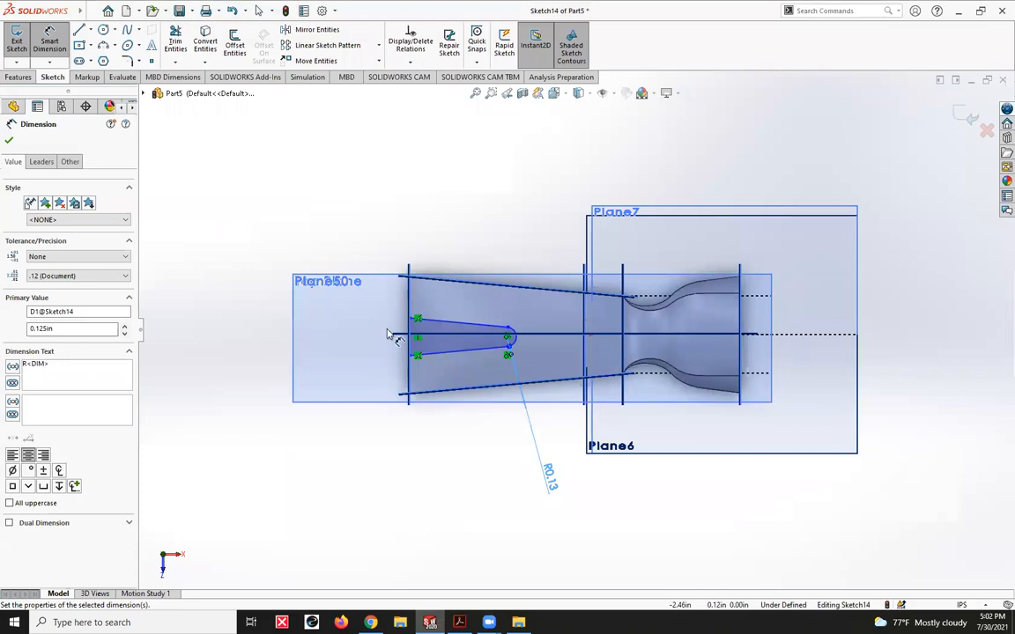
left_click(414, 320)
left_click(416, 355)
left_click(315, 367)
type("0.5")
key("Return")
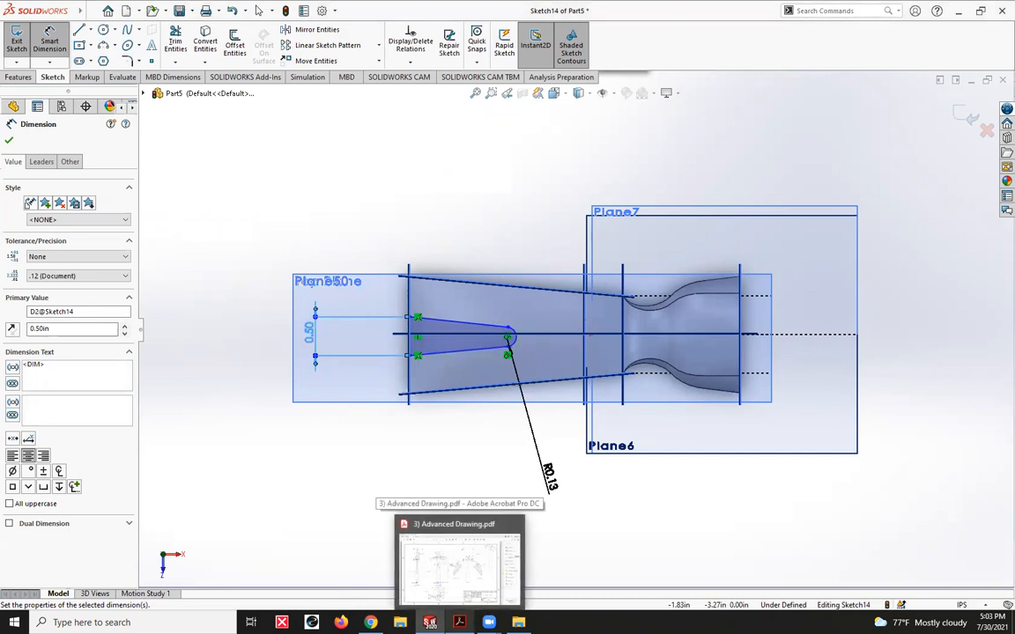
- Consult the PDF drawing in Adobe Acrobat and, back in SOLIDWORKS, dimension the arc centre 3.25 in from the striking face's reference plane
left_click(459, 622)
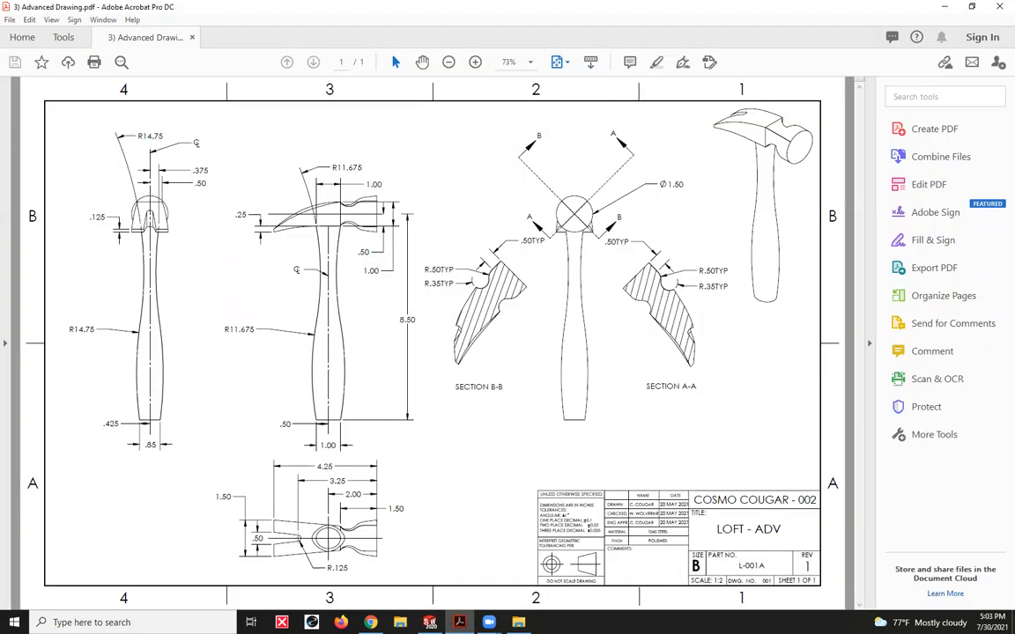
left_click(429, 622)
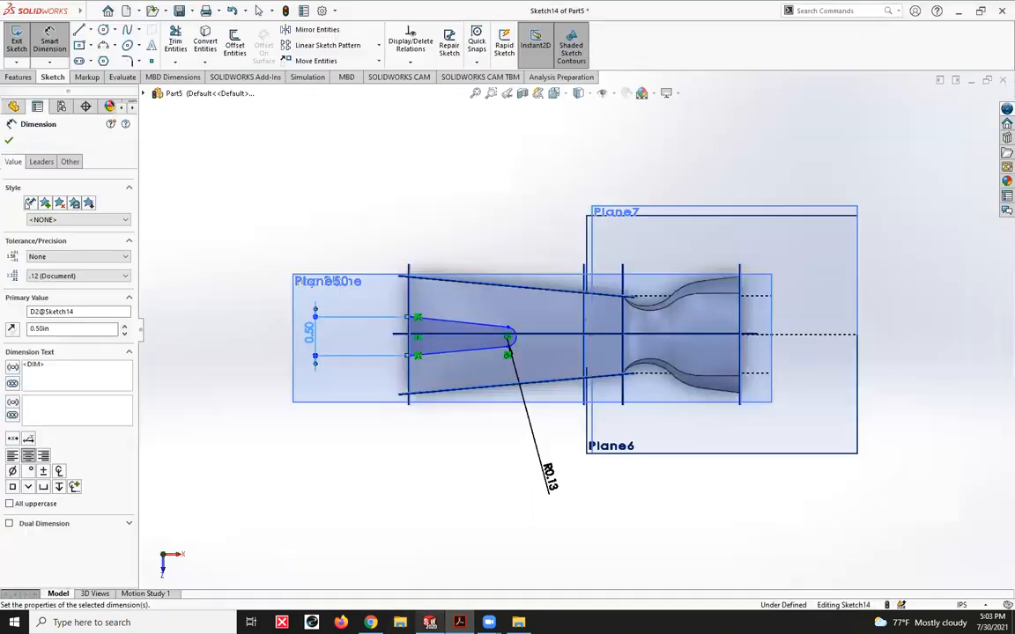
left_click(741, 305)
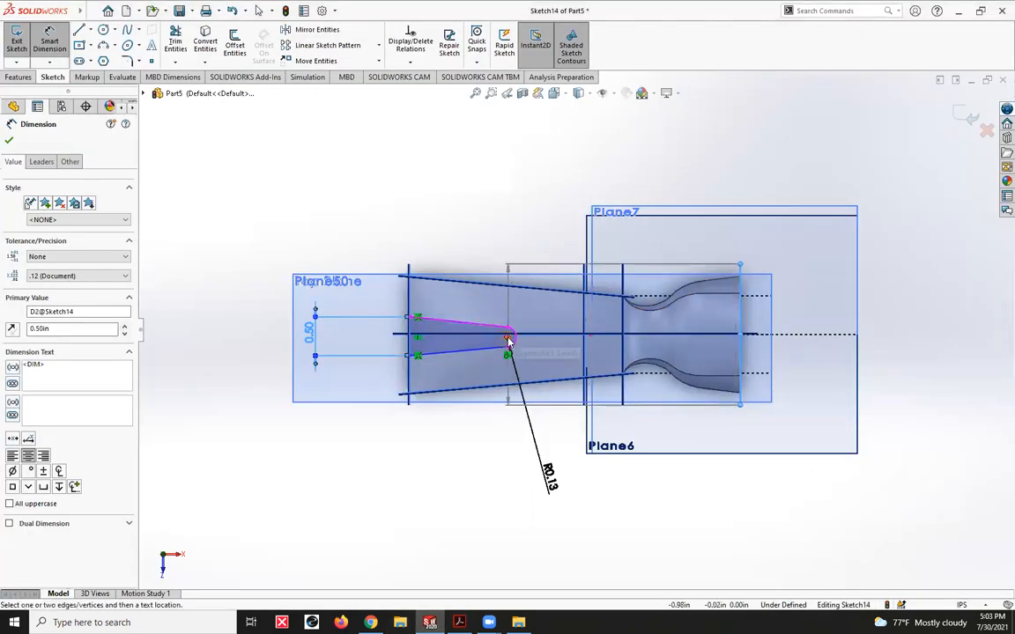
scroll(511, 348, "down", 5)
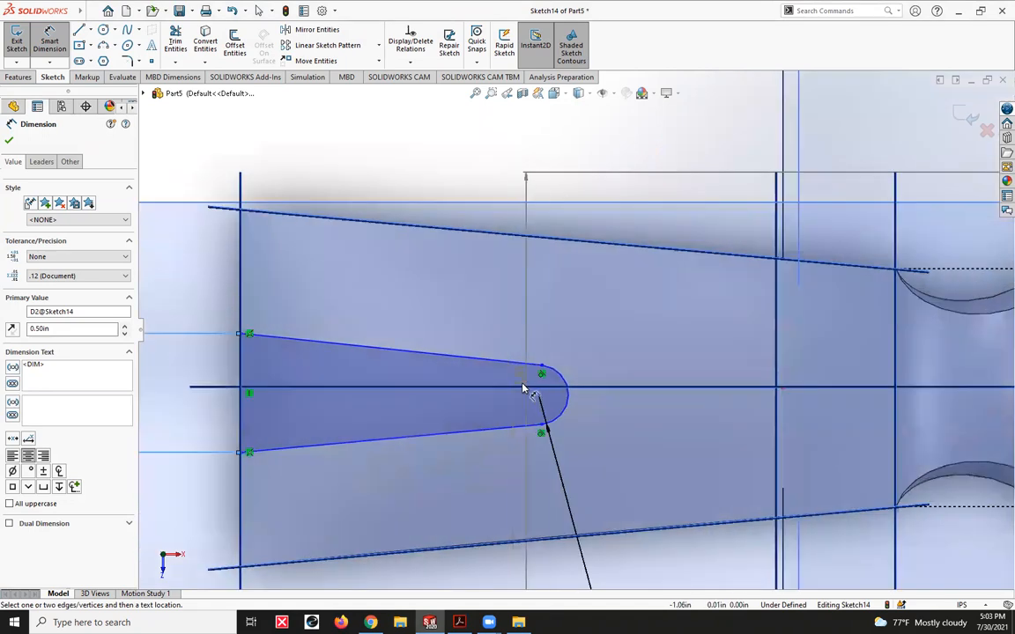
left_click(542, 374)
scroll(679, 147, "up", 1)
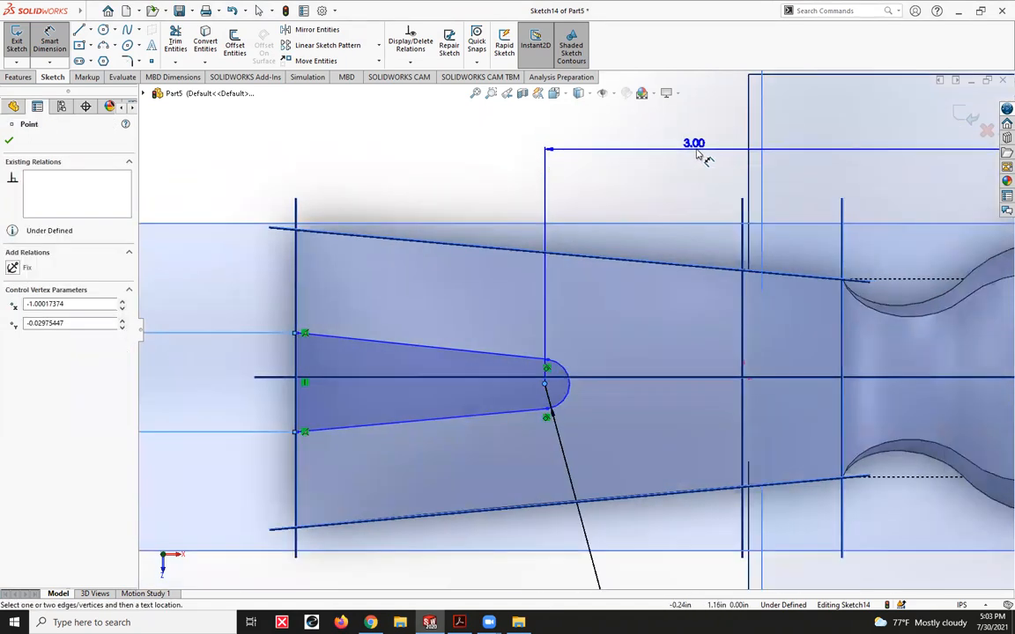
left_click(698, 156)
type("3.25")
key("Return")
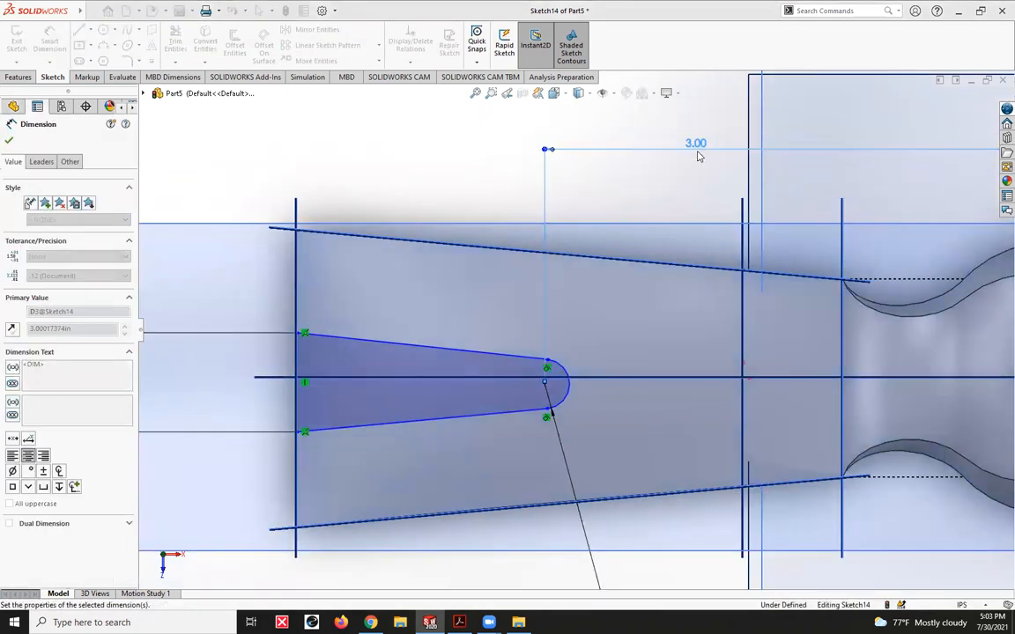
key("Escape")
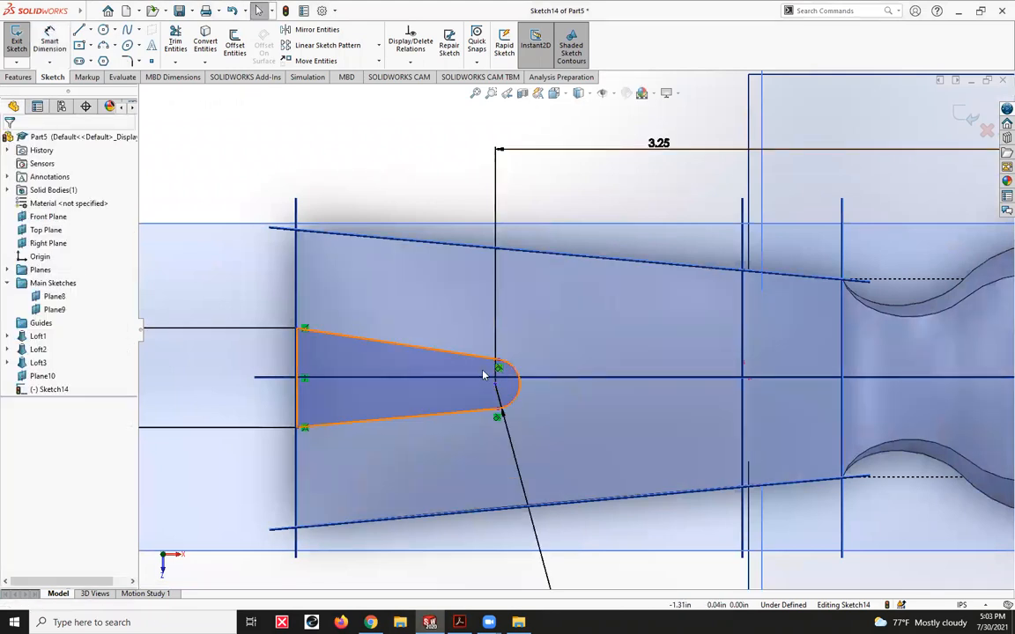
- Make the centre point of the notch's end arc coincident with the Front Plane
left_click(492, 384)
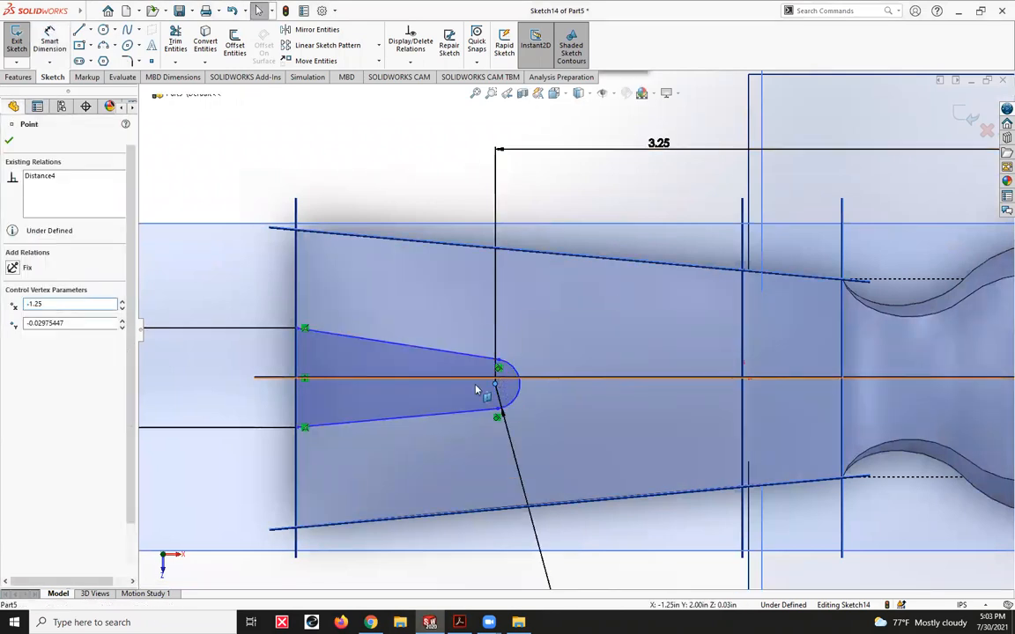
left_click(480, 379, "ctrl")
left_click(13, 337)
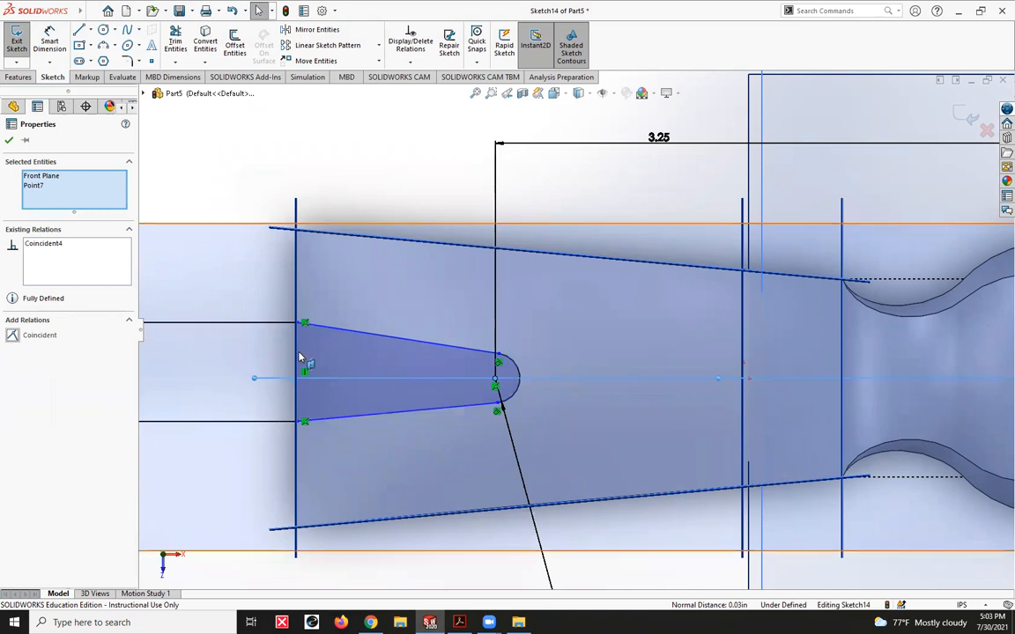
key("Escape")
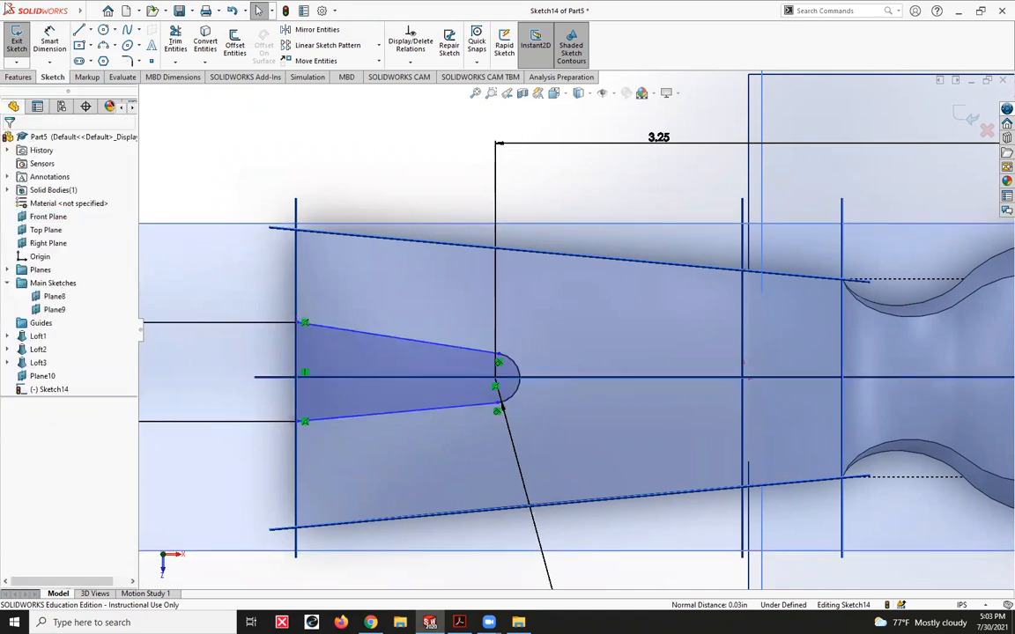
- Draw a vertical construction line across the notch's open end and make its midpoint coincident with the Front Plane
left_click(80, 31)
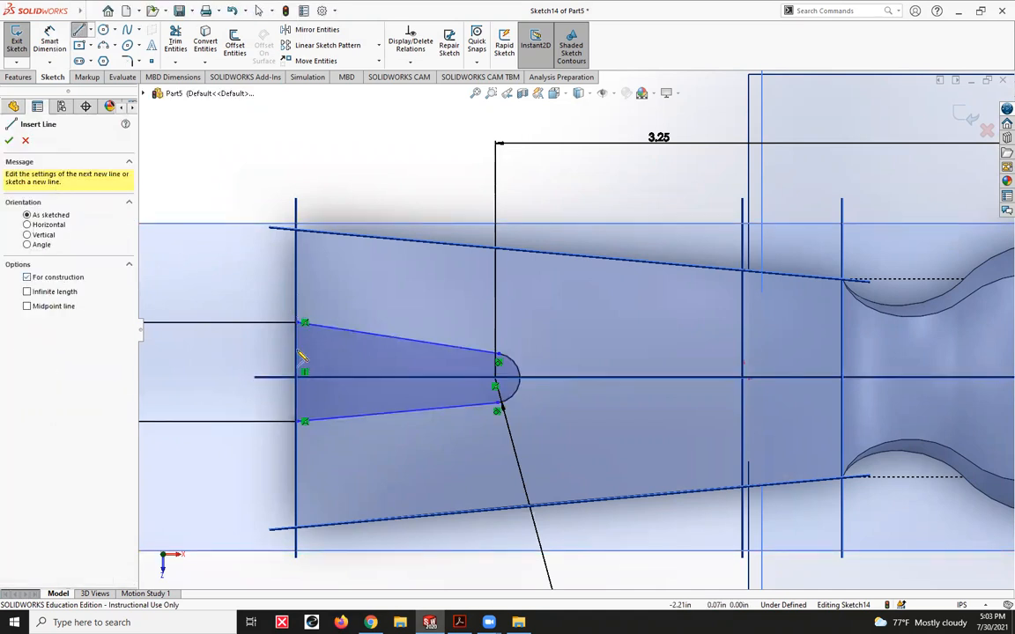
left_click(304, 324)
left_click(304, 421)
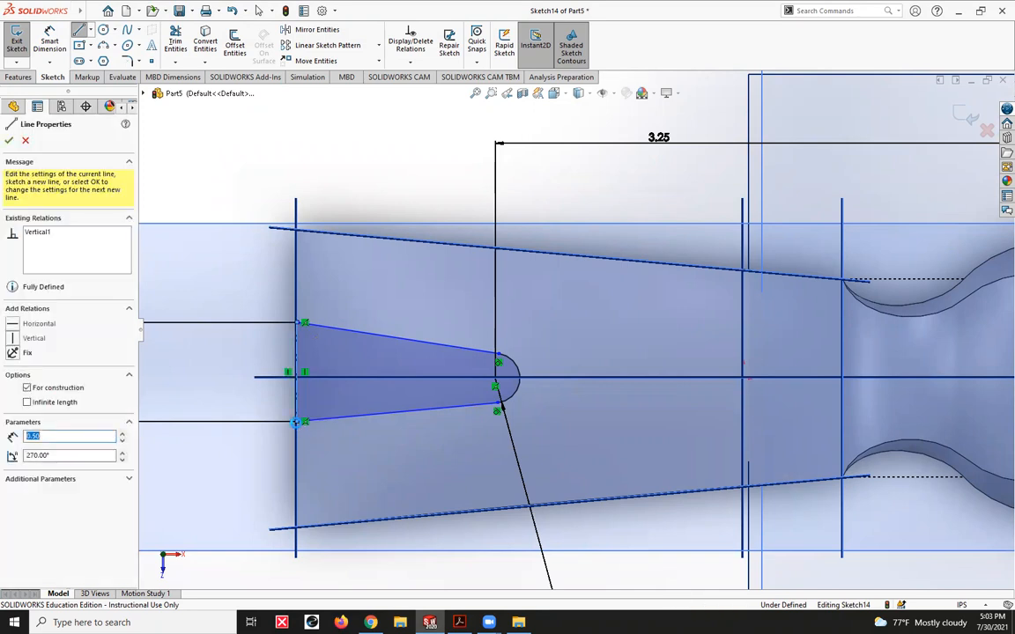
key("Escape")
left_click(297, 373)
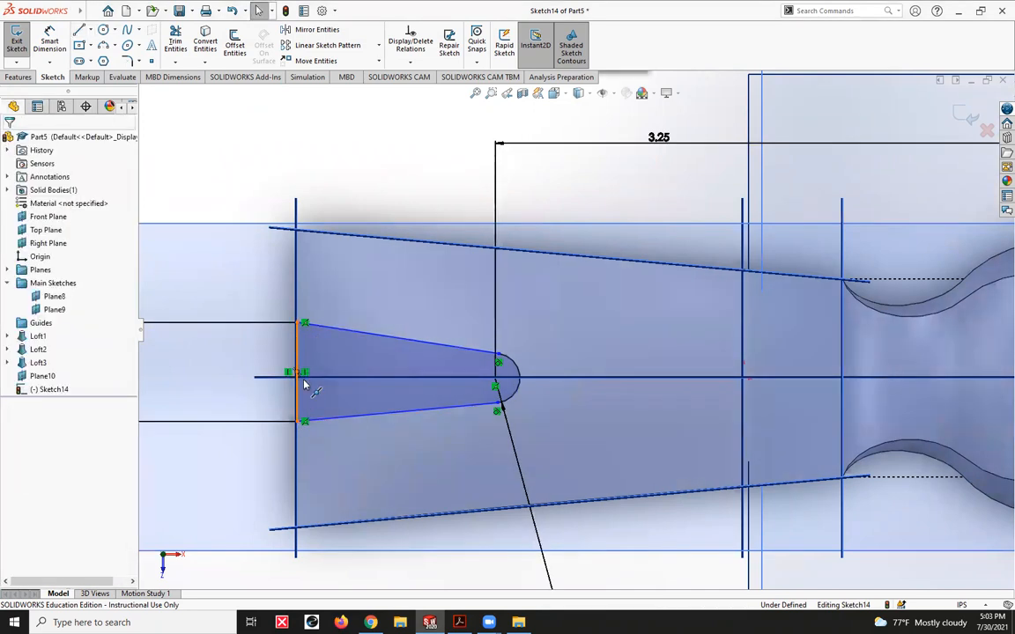
left_click(319, 379, "ctrl")
left_click(13, 335)
key("Escape")
key("f")
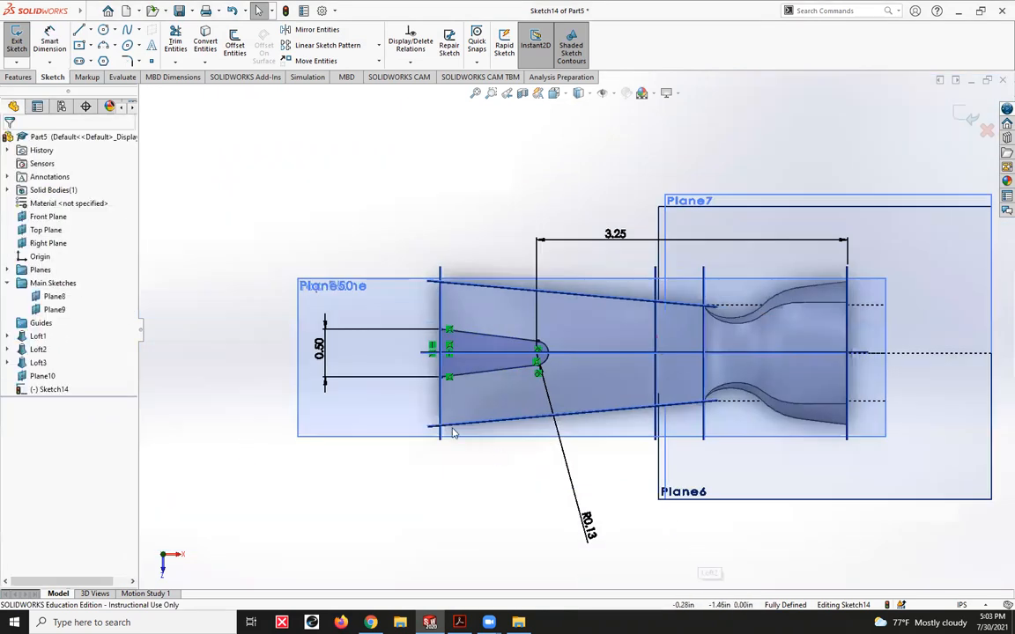
- Cut-extrude the notch sketch with the Up To Surface end condition, ending at the curved underside face of the claw
middle_click_drag(513, 445, 481, 379)
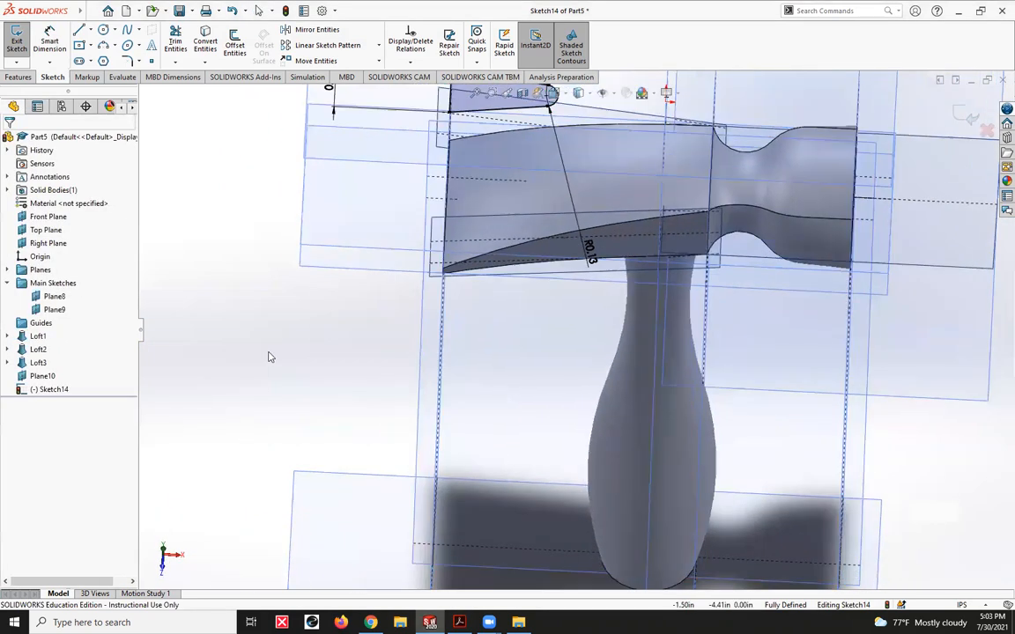
left_click(14, 77)
left_click(174, 51)
middle_click_drag(397, 335, 394, 272)
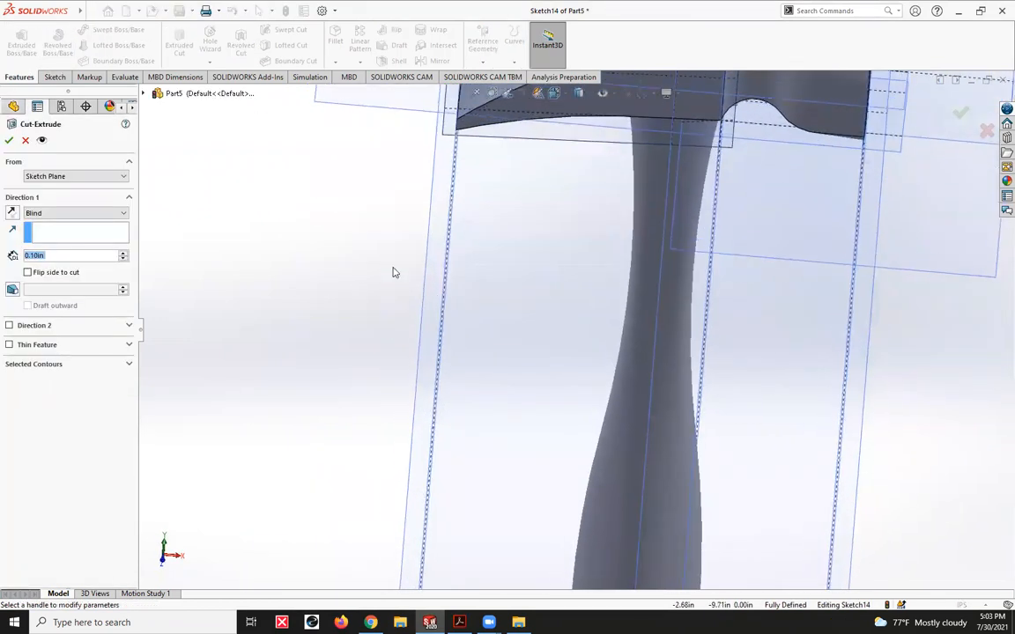
scroll(394, 272, "up", 9)
middle_click_drag(573, 242, 568, 157)
left_click(56, 214)
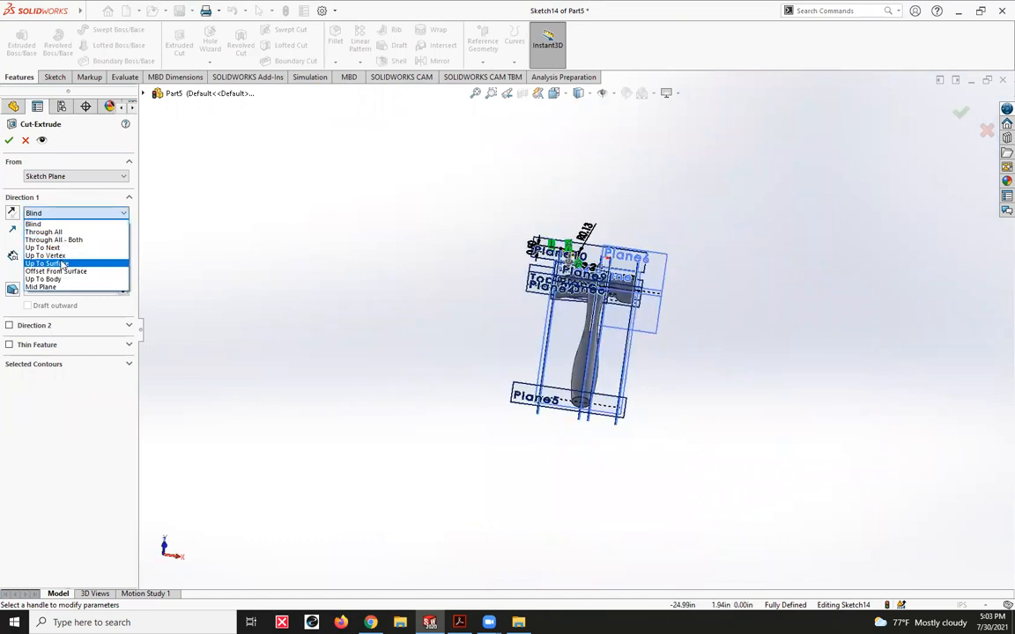
left_click(62, 265)
scroll(609, 223, "down", 8)
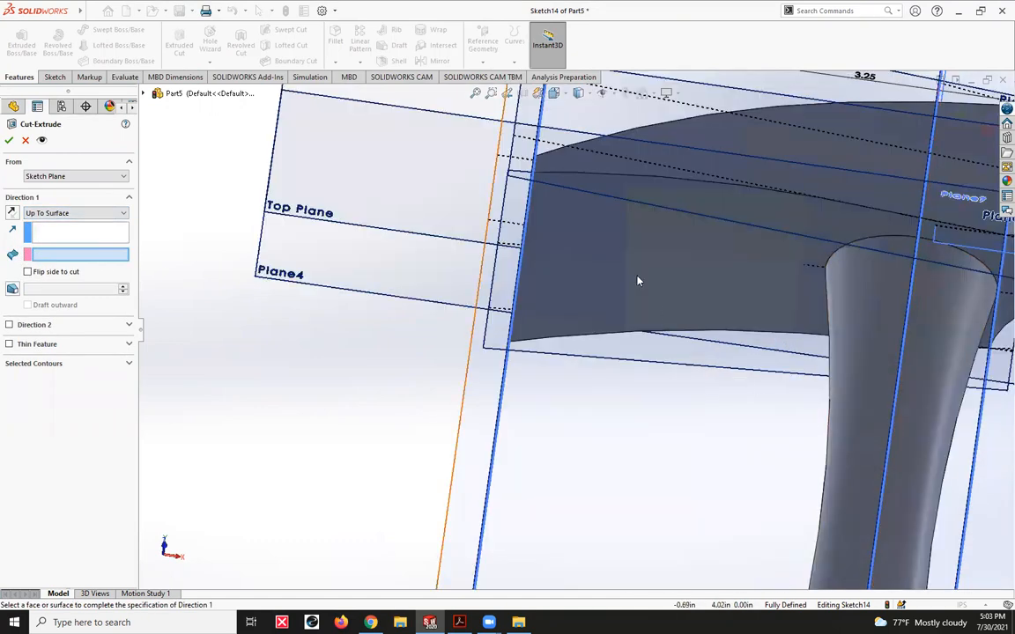
left_click(610, 224)
scroll(617, 247, "up", 6)
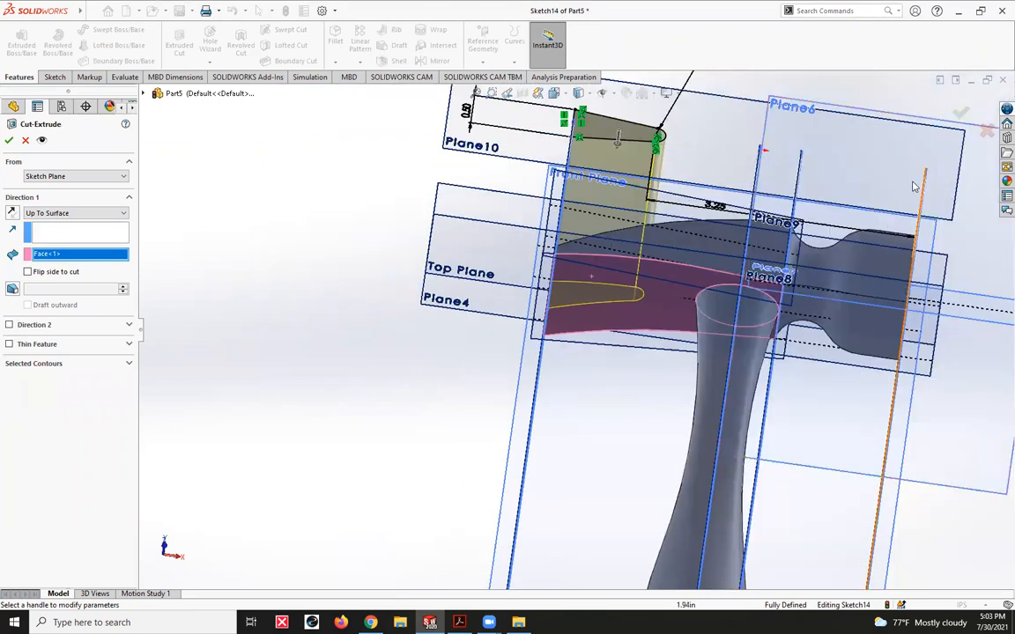
key("Return")
- Hide all reference planes, axes and sketches from the view so only the hammer body is displayed
scroll(401, 329, "up", 5)
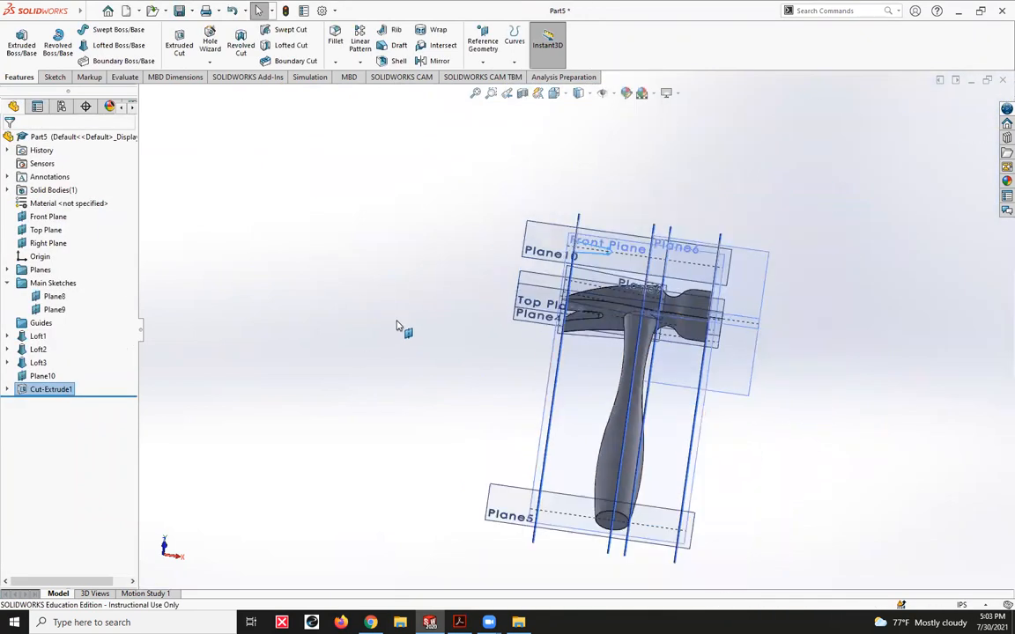
left_click(615, 94)
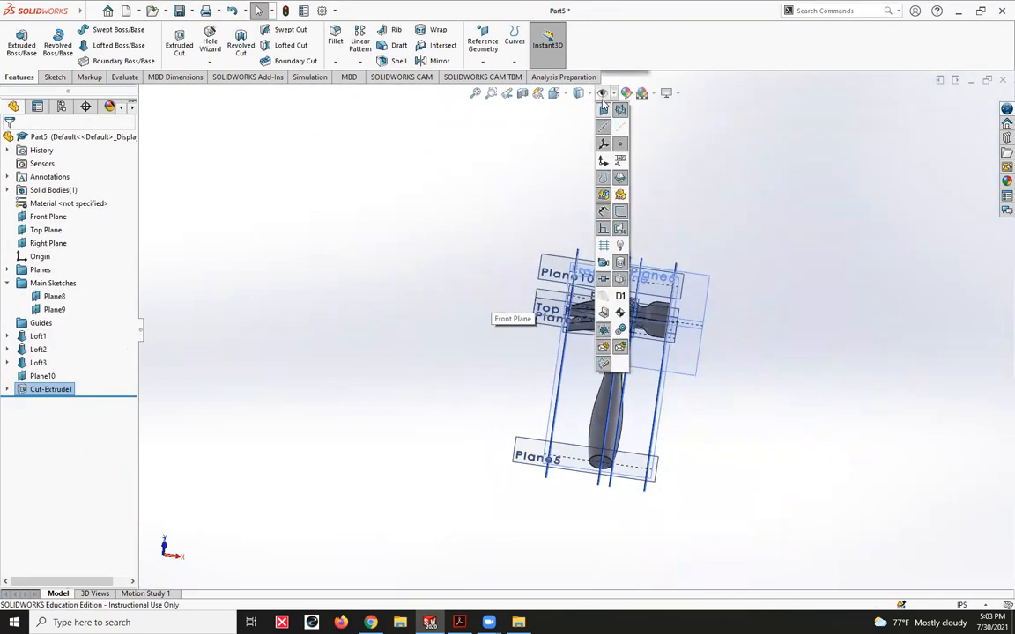
left_click(609, 128)
left_click(605, 95)
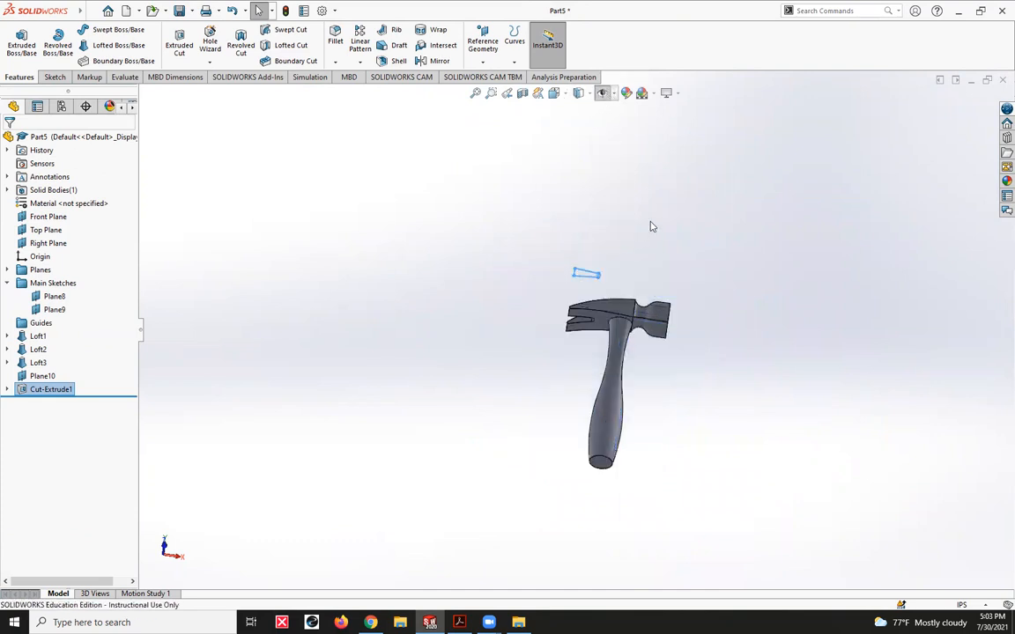
- Examine the finished hammer from several angles, including the nail notch in the claw, the striking end and the handle
middle_click_drag(767, 240, 740, 357)
scroll(564, 327, "up", 3)
scroll(716, 553, "down", 5)
scroll(721, 487, "up", 1)
scroll(648, 470, "up", 2)
scroll(648, 470, "up", 2)
middle_click_drag(627, 439, 513, 340)
scroll(513, 339, "down", 5)
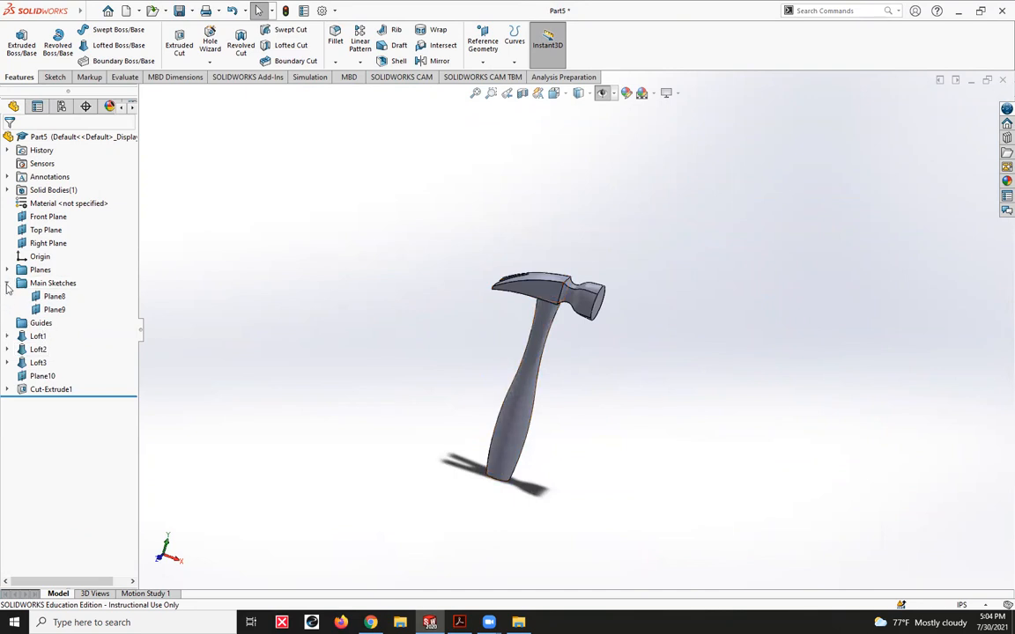
- Review the contents of the Planes, Main Sketches and Guides folders in the feature tree, and leave the folders collapsed
left_click(7, 284)
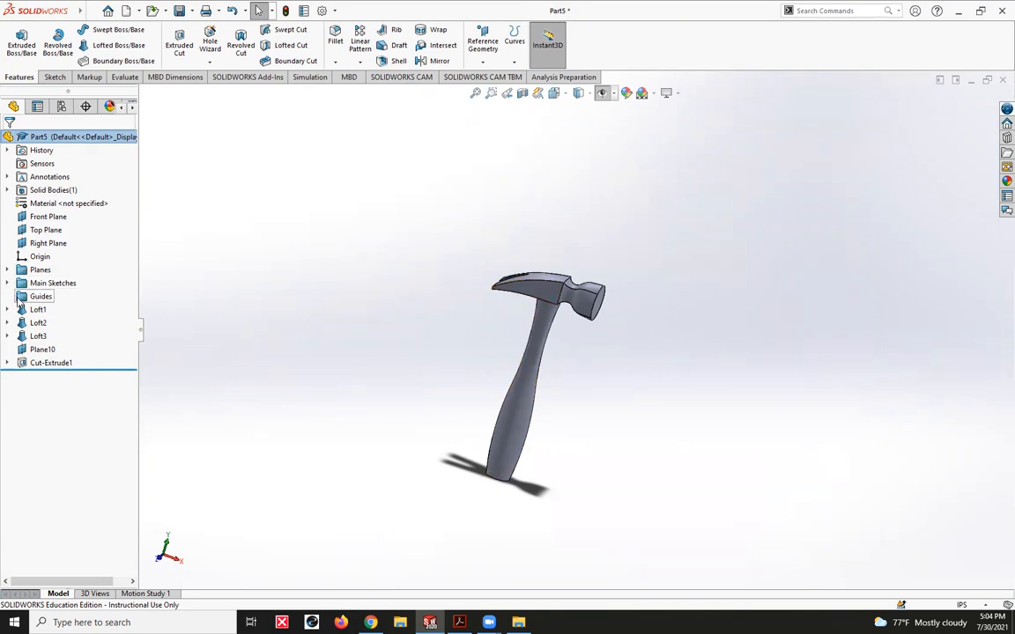
left_click(8, 271)
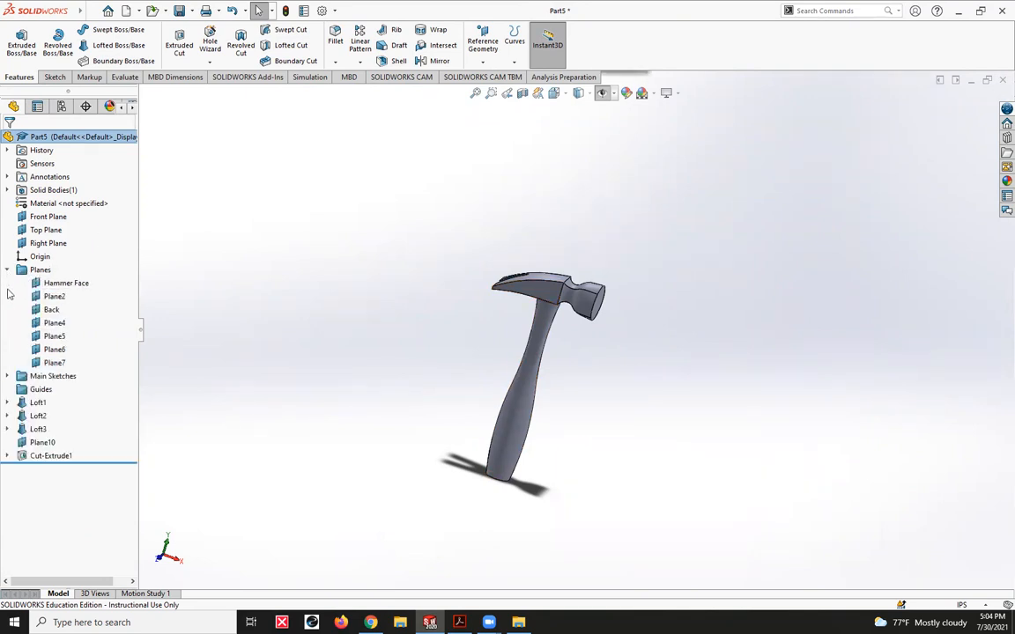
left_click(8, 376)
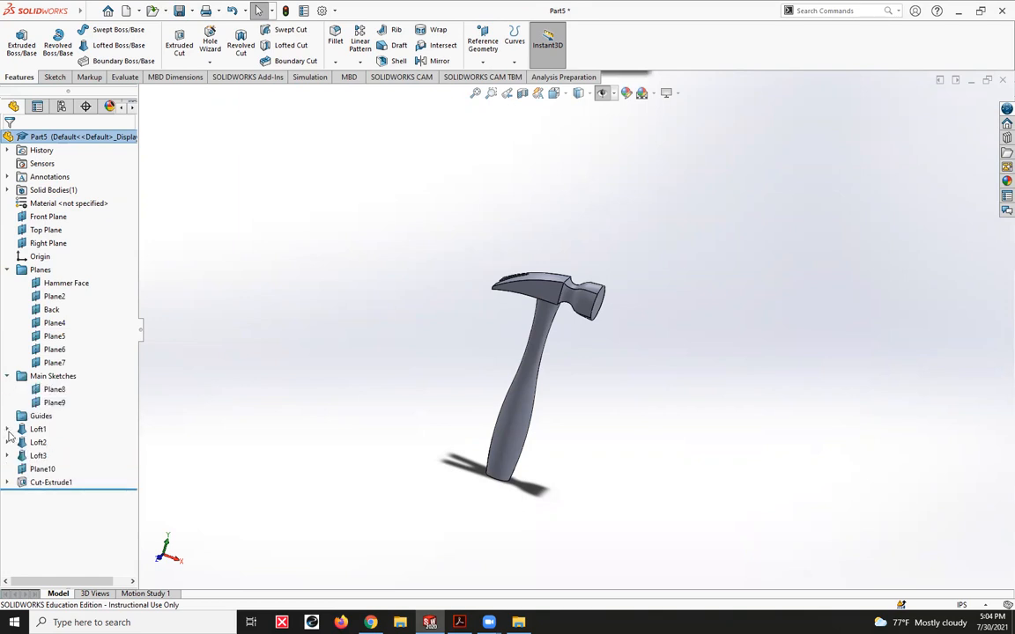
left_click(19, 418)
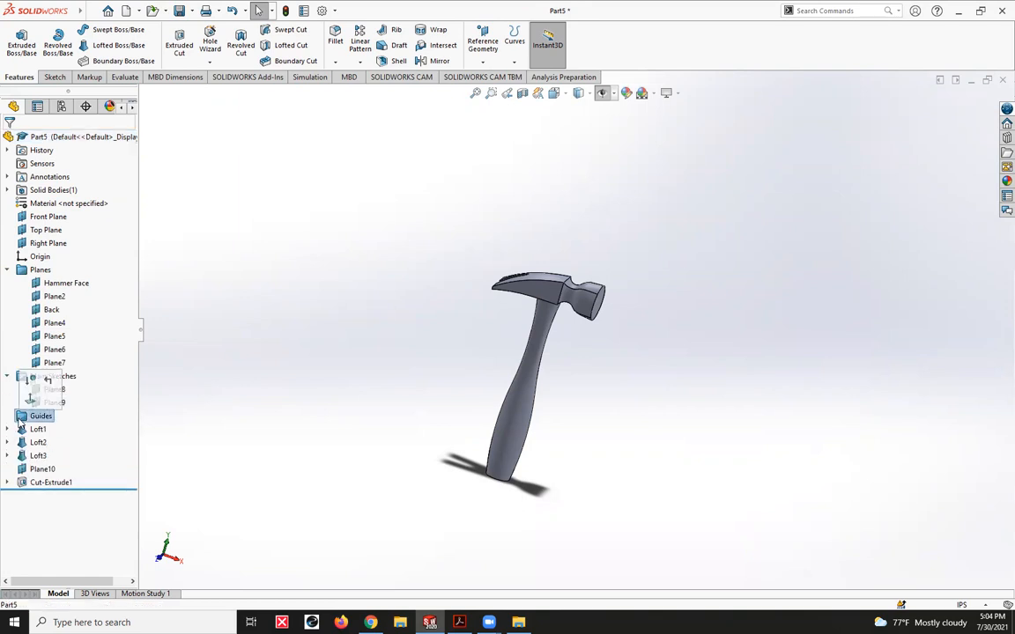
left_click(193, 421)
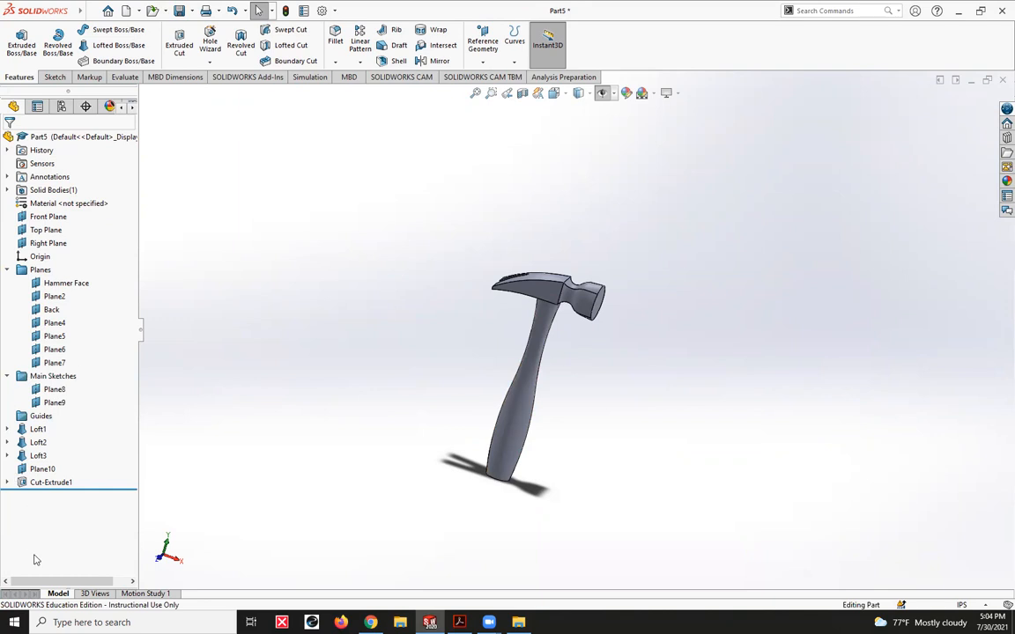
left_click(7, 270)
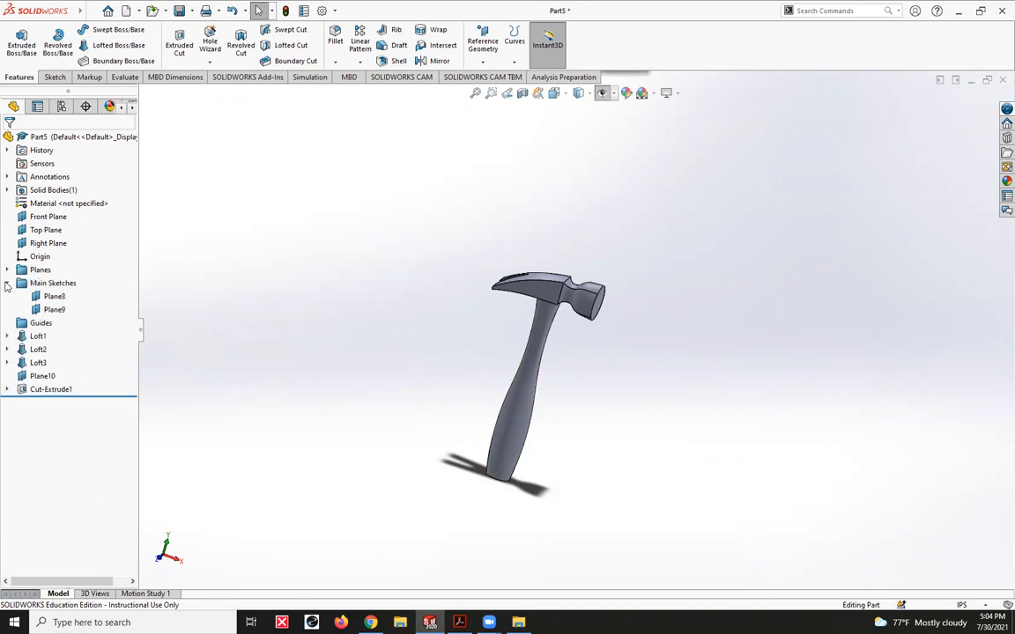
left_click(7, 283)
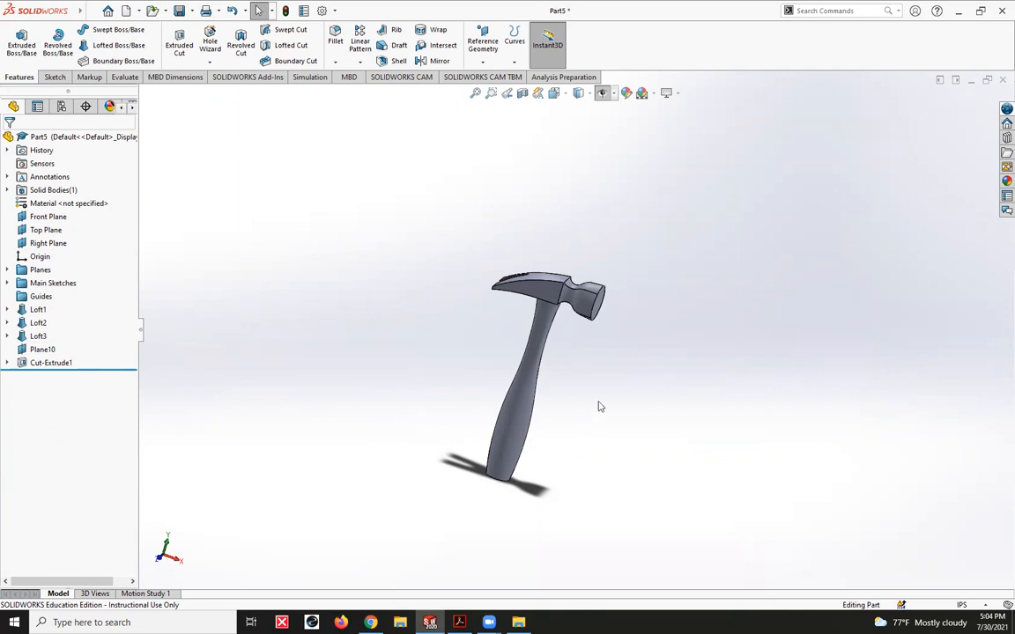